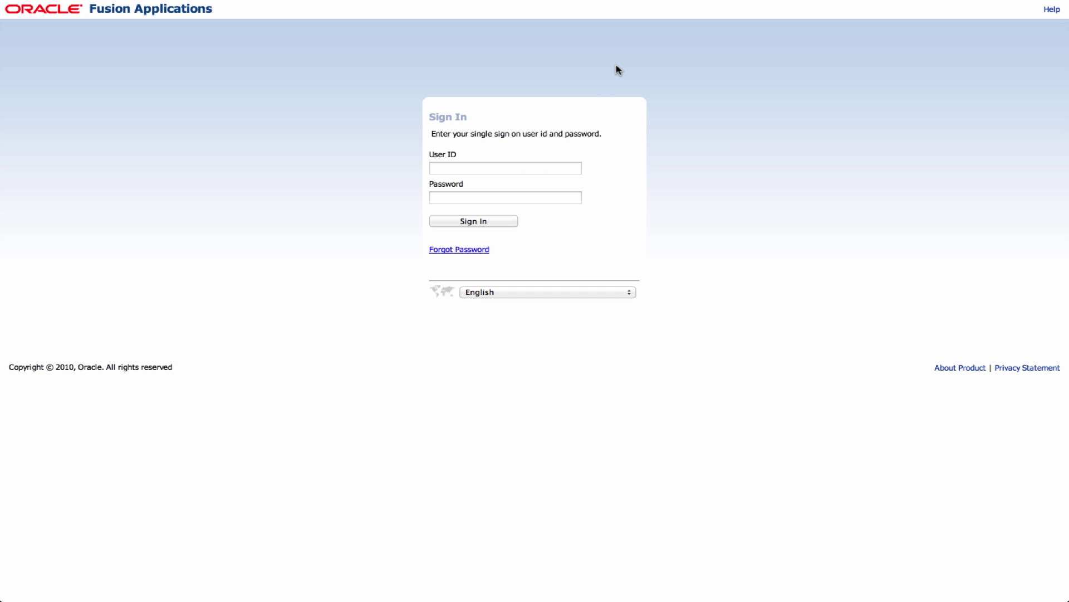
Step: Sign in with the suggested FAADMIN administrator user ID and its password
{"action": "left_click", "coordinate": [467, 170]}
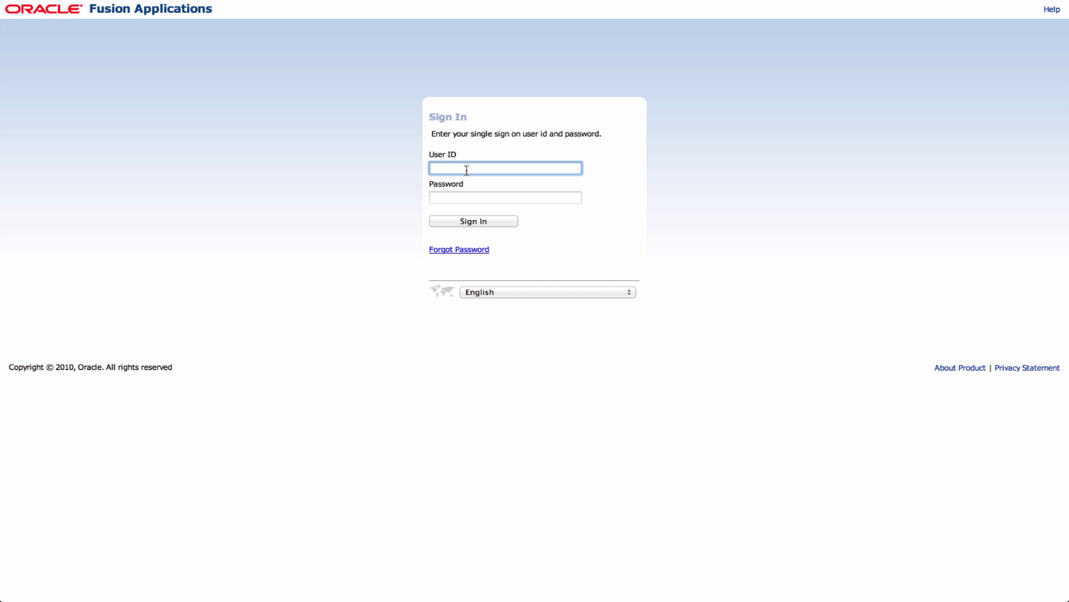
{"action": "type", "text": "FA"}
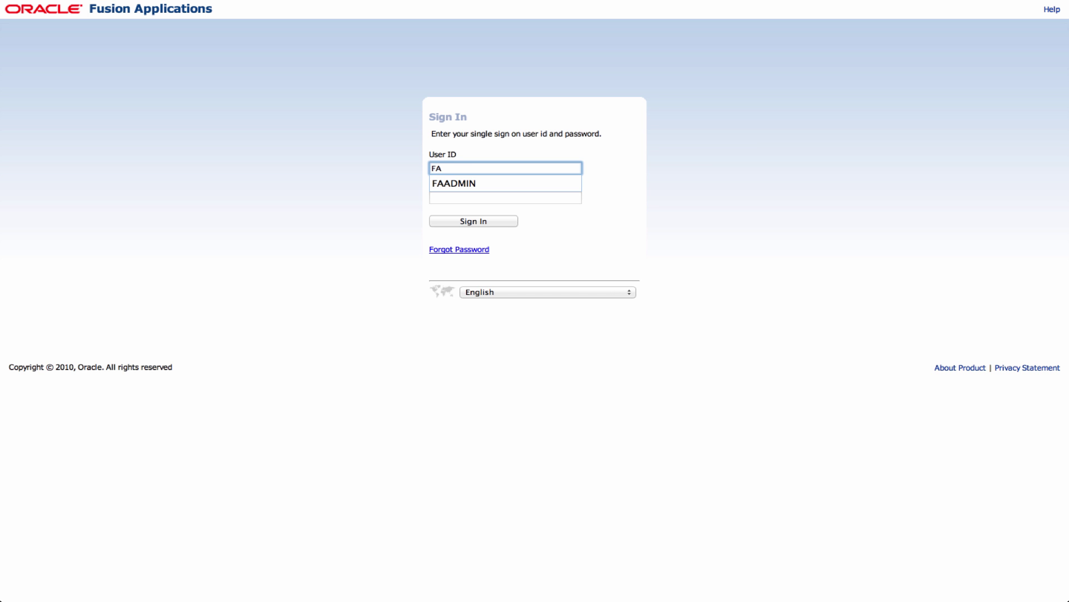
{"action": "key", "text": "Down"}
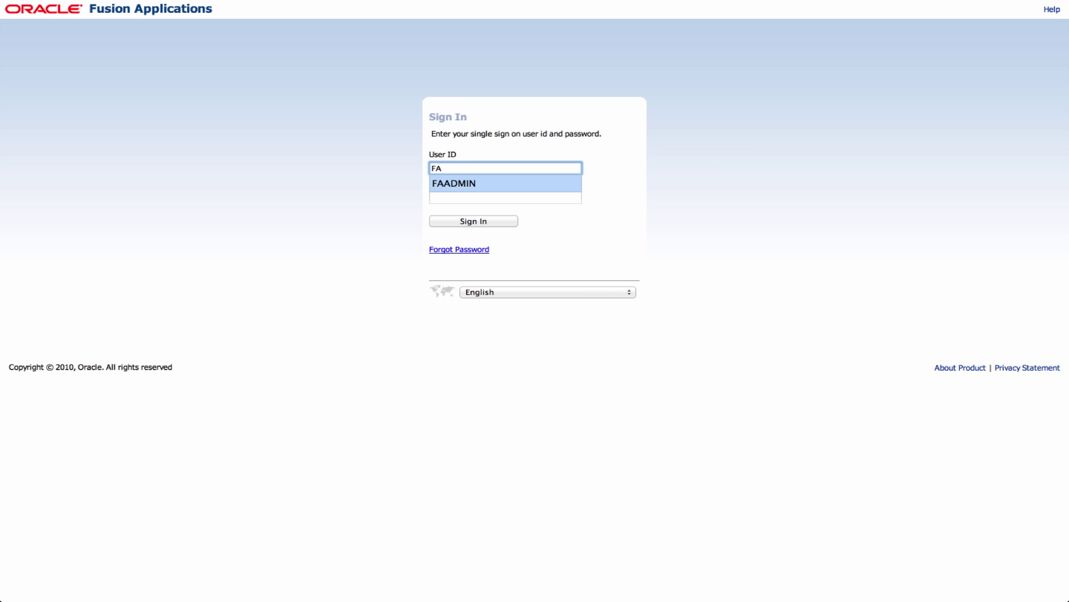
{"action": "key", "text": "Return"}
{"action": "key", "text": "Tab"}
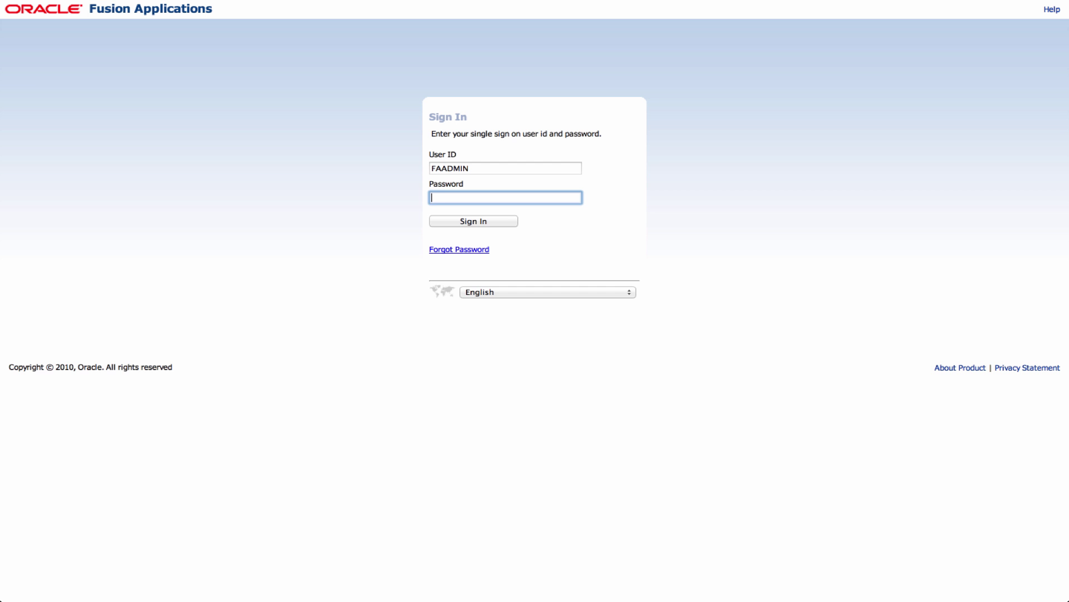
{"action": "type", "text": "••••••••"}
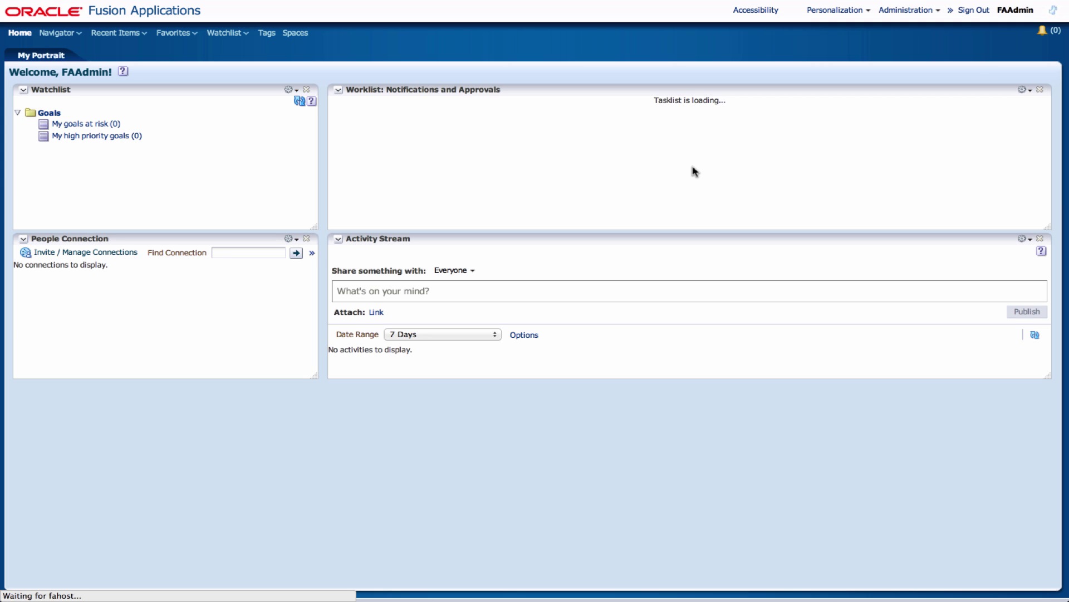
Step: Go to Setup and Maintenance through Navigator > Administration
{"action": "left_click", "coordinate": [78, 35]}
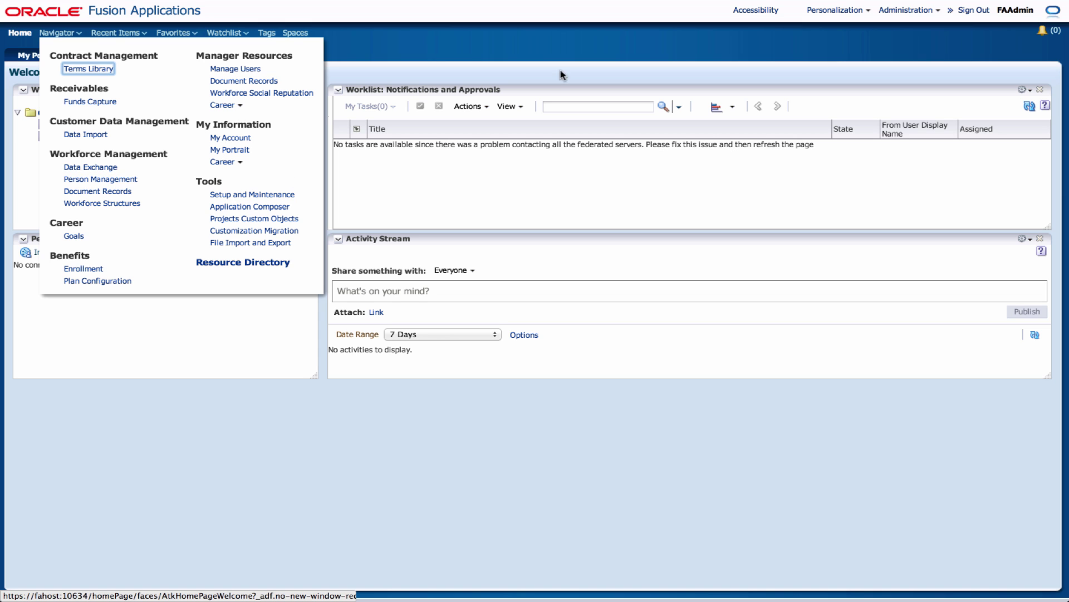
{"action": "left_click", "coordinate": [937, 11]}
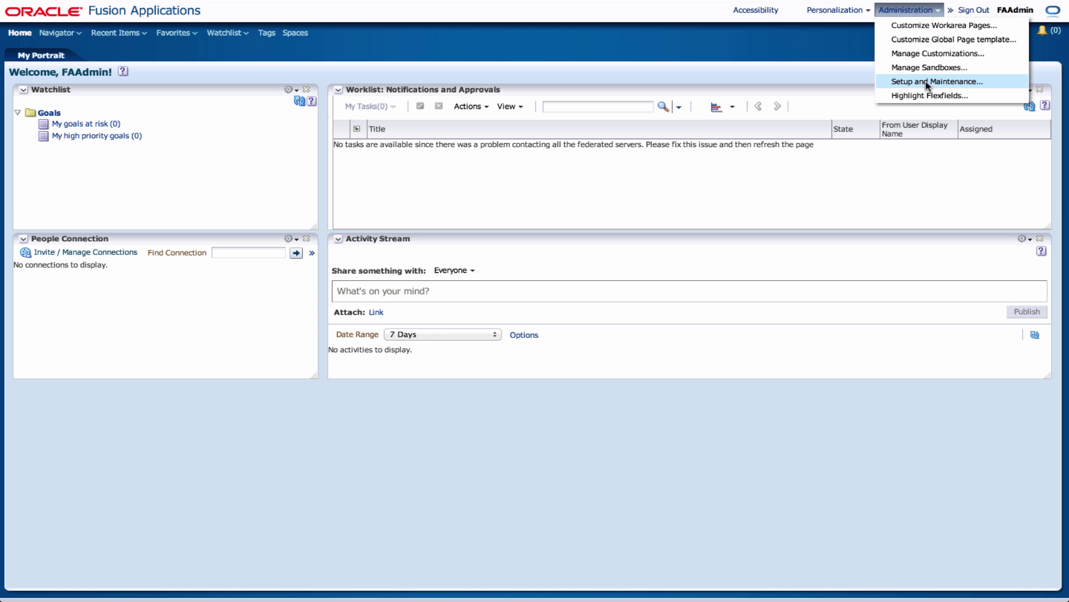
{"action": "left_click", "coordinate": [927, 83]}
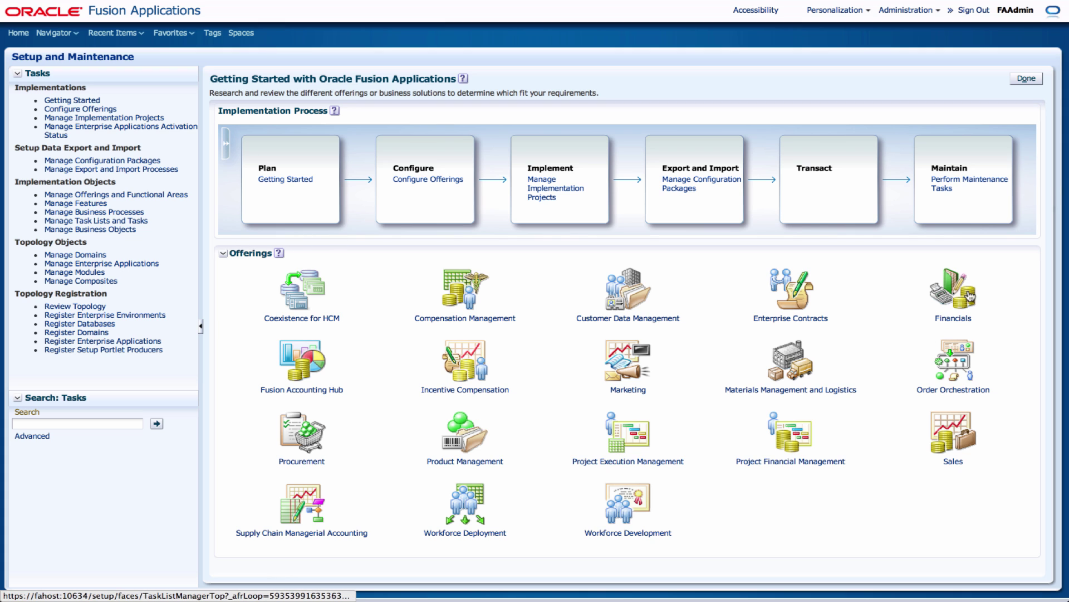
Step: Read the Financials offering description, then go to Configure Offerings
{"action": "mouse_move", "coordinate": [961, 311]}
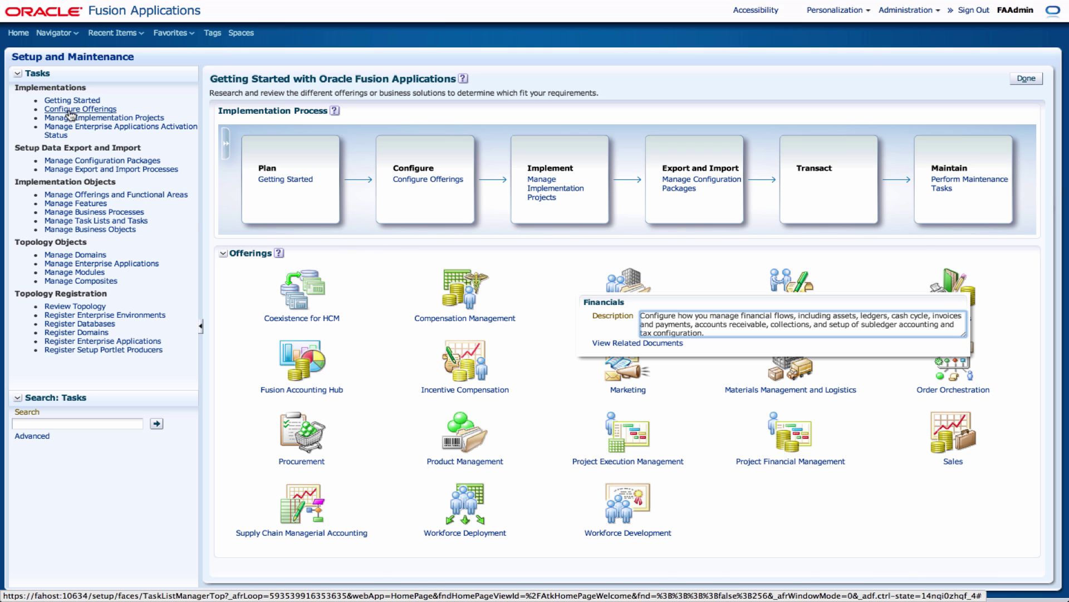
{"action": "left_click", "coordinate": [417, 180]}
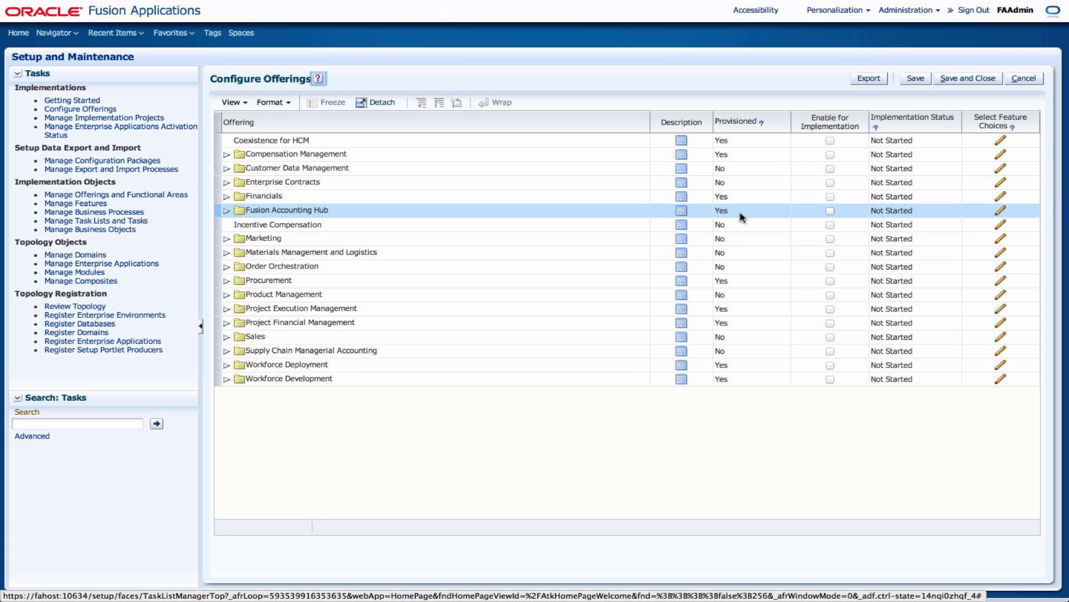
Step: Enable Financials, Fusion Accounting Hub, Procurement, Project Execution and Project Financial Management for implementation
{"action": "left_click", "coordinate": [830, 197]}
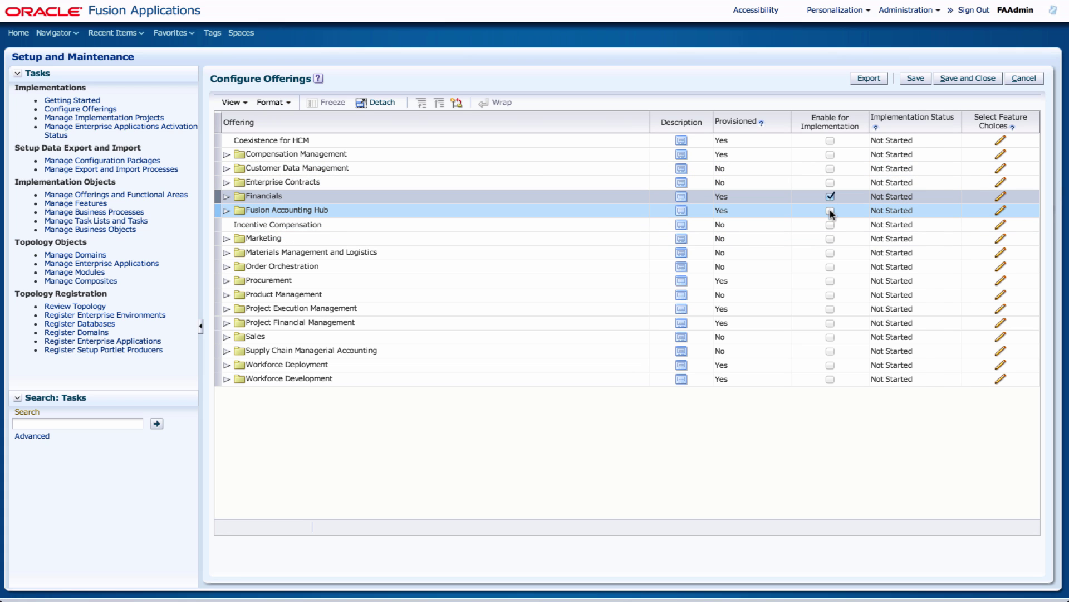
{"action": "left_click", "coordinate": [831, 211]}
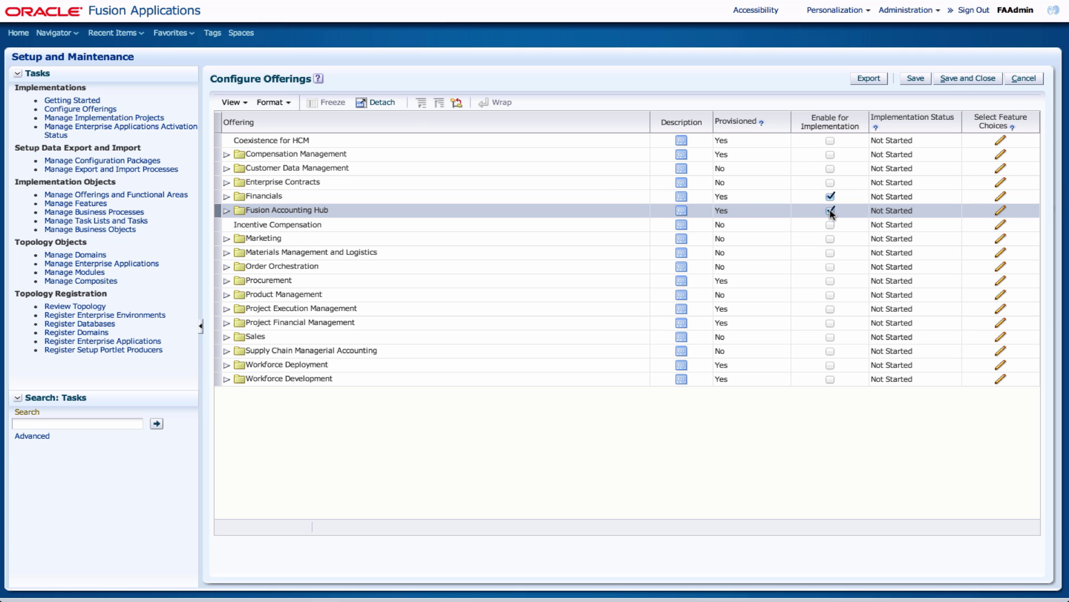
{"action": "left_click", "coordinate": [830, 281]}
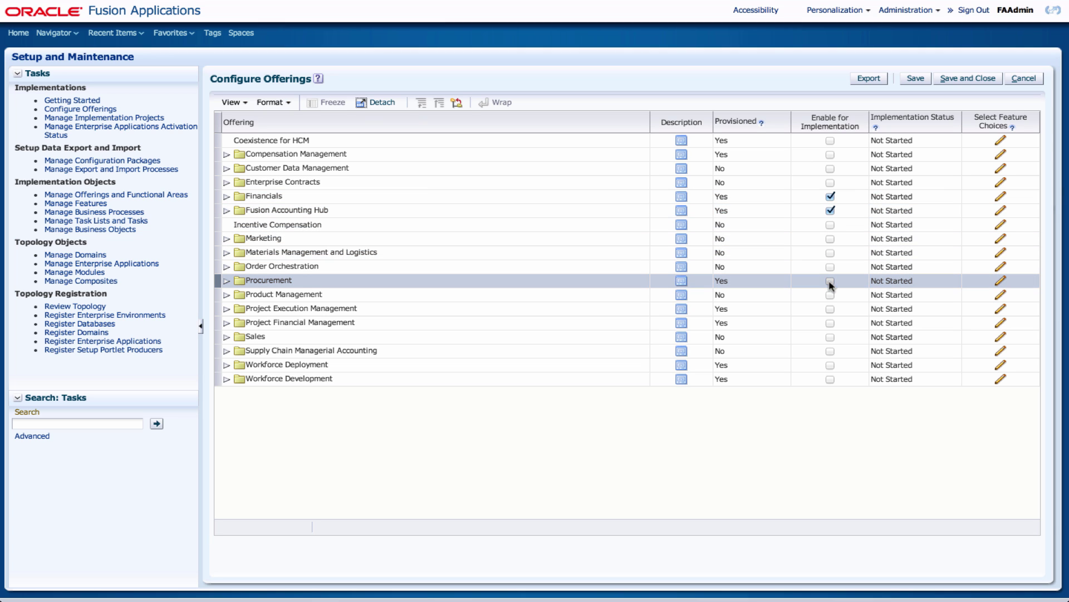
{"action": "left_click", "coordinate": [830, 309]}
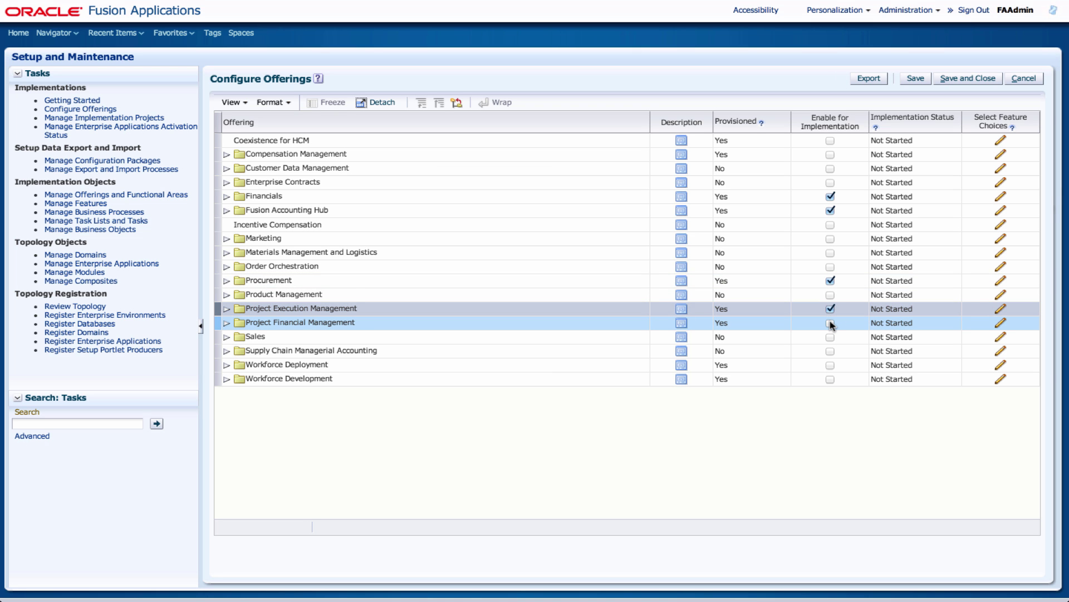
{"action": "left_click", "coordinate": [831, 324]}
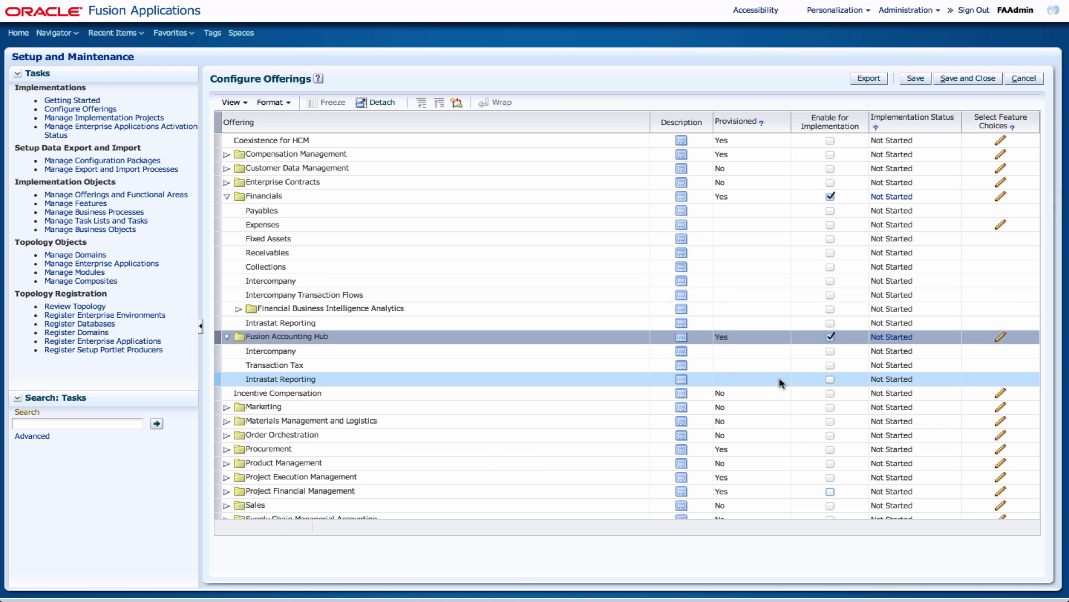
{"action": "scroll", "coordinate": [781, 383], "scroll_direction": "down", "scroll_amount": 3}
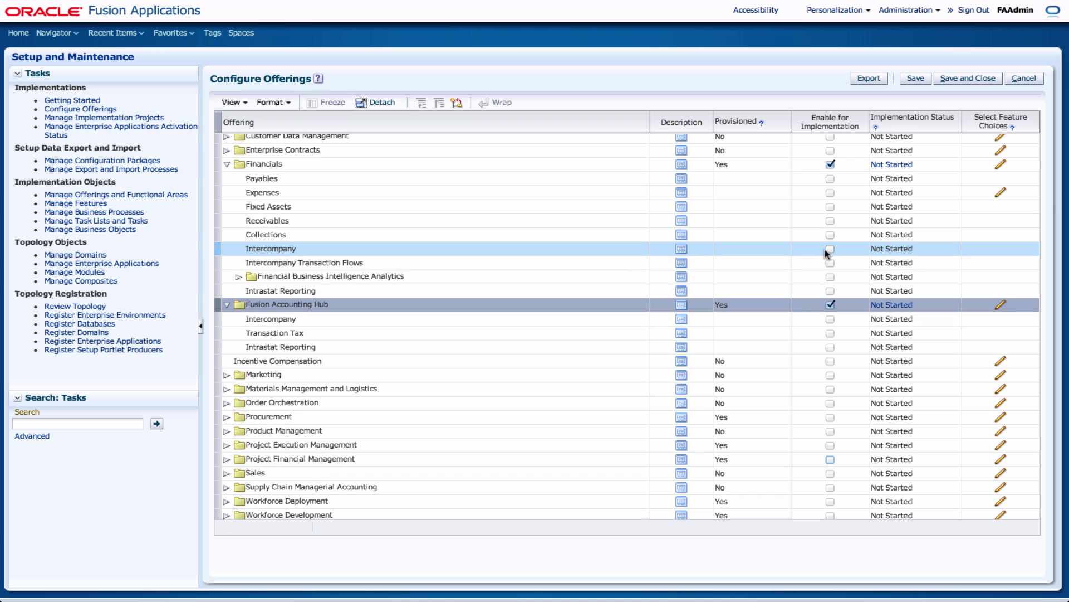
{"action": "scroll", "coordinate": [828, 253], "scroll_direction": "up", "scroll_amount": 1}
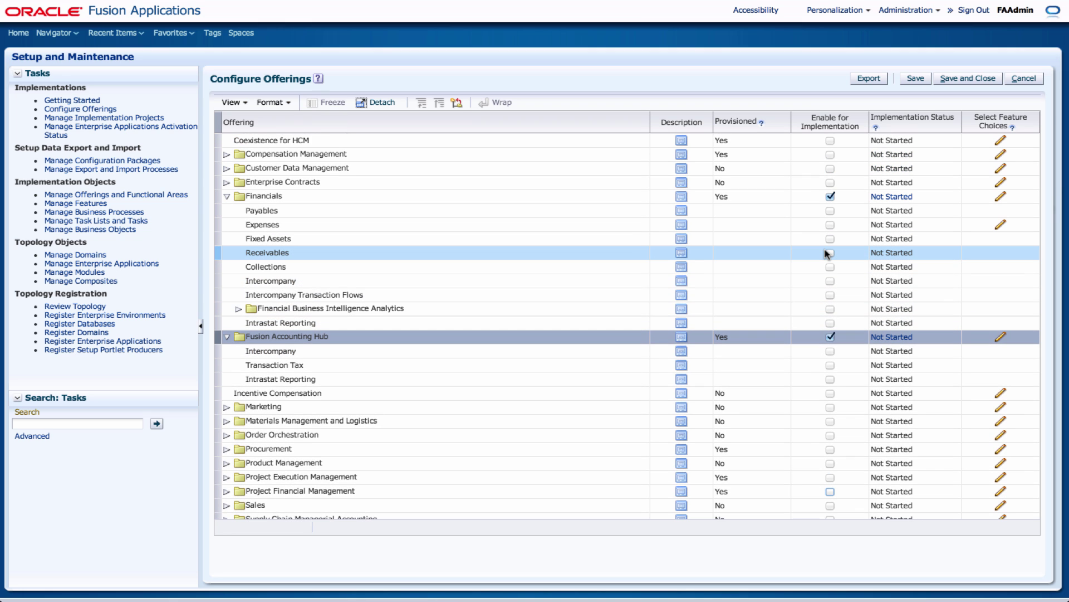
Step: Enable Financials areas Payables through Intrastat Reporting, and expand Financial Business Intelligence Analytics
{"action": "left_click", "coordinate": [830, 212]}
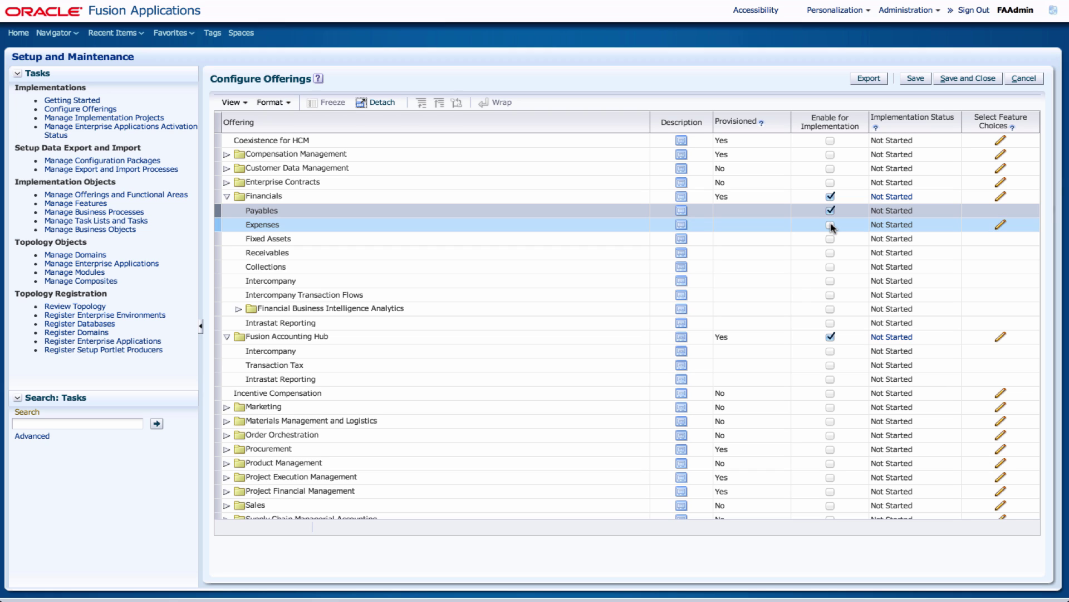
{"action": "left_click", "coordinate": [830, 226]}
{"action": "left_click", "coordinate": [830, 239]}
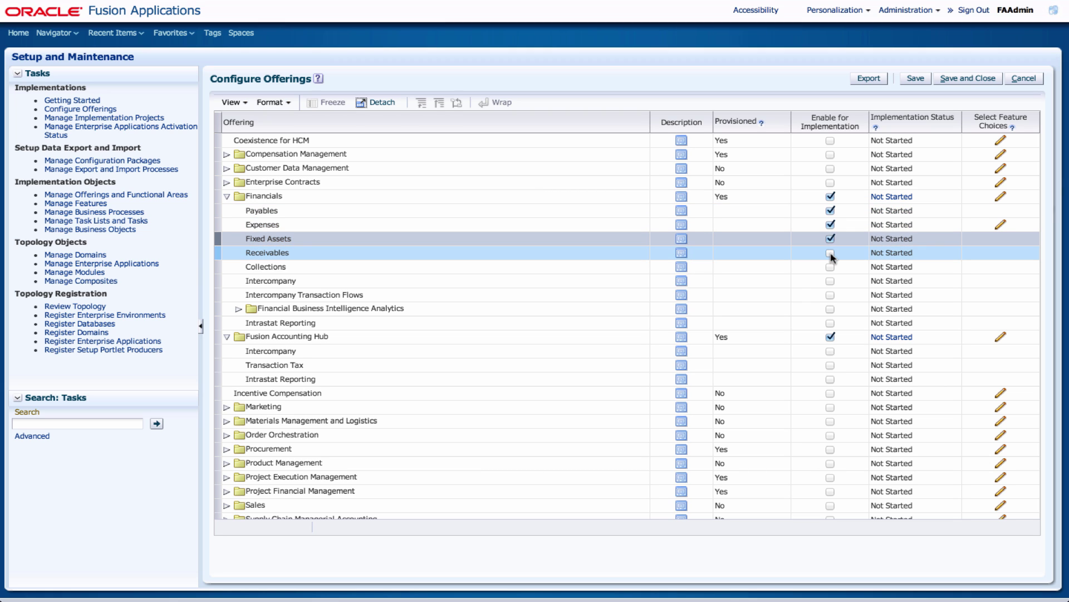
{"action": "left_click", "coordinate": [831, 254]}
{"action": "left_click", "coordinate": [831, 267]}
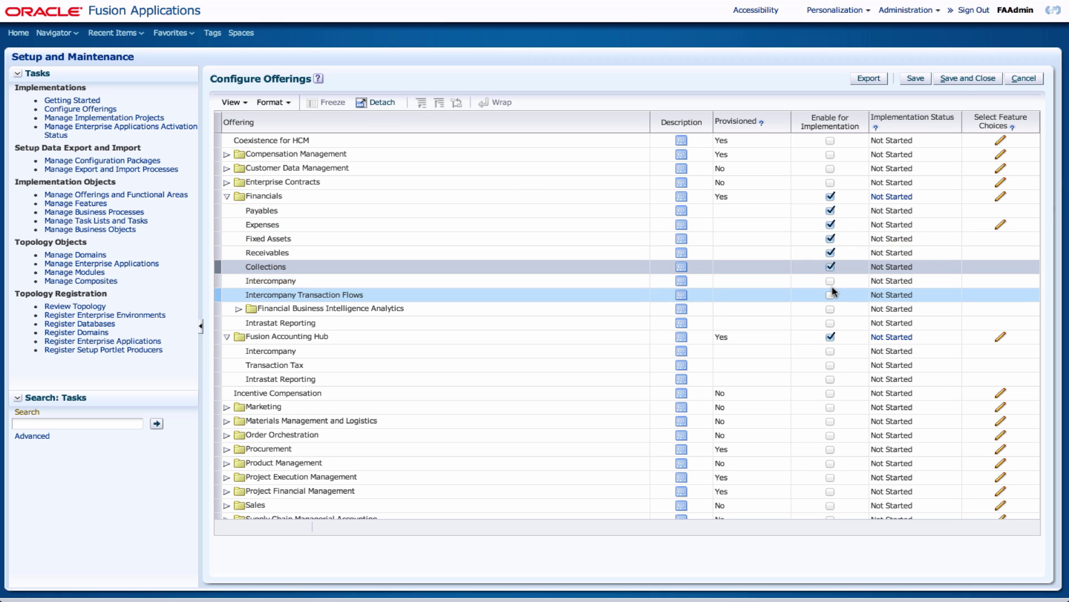
{"action": "left_click", "coordinate": [830, 282]}
{"action": "left_click", "coordinate": [830, 295]}
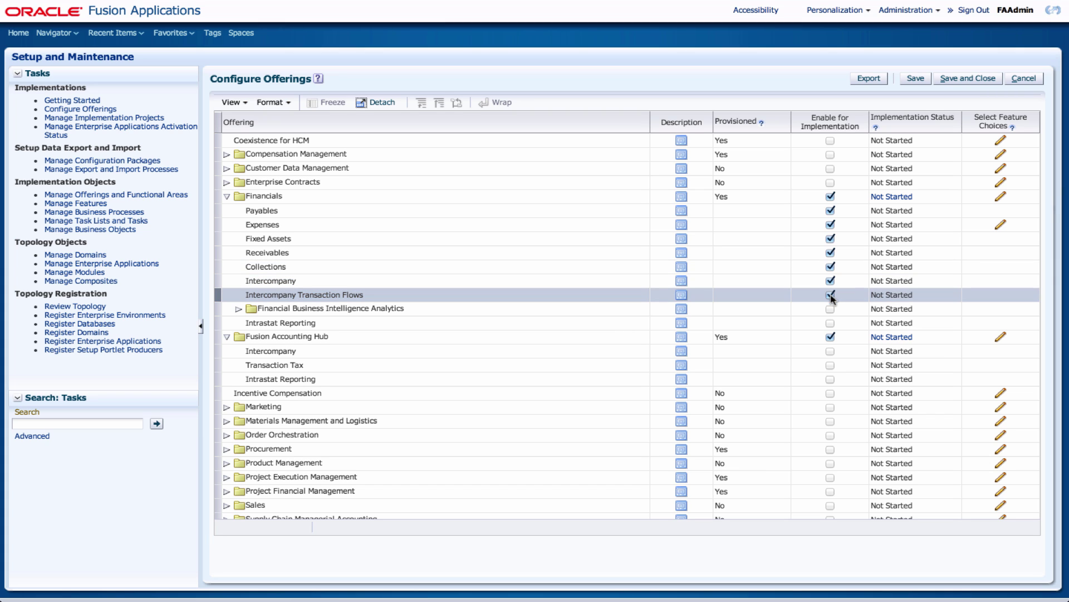
{"action": "left_click", "coordinate": [830, 309]}
{"action": "left_click", "coordinate": [831, 323]}
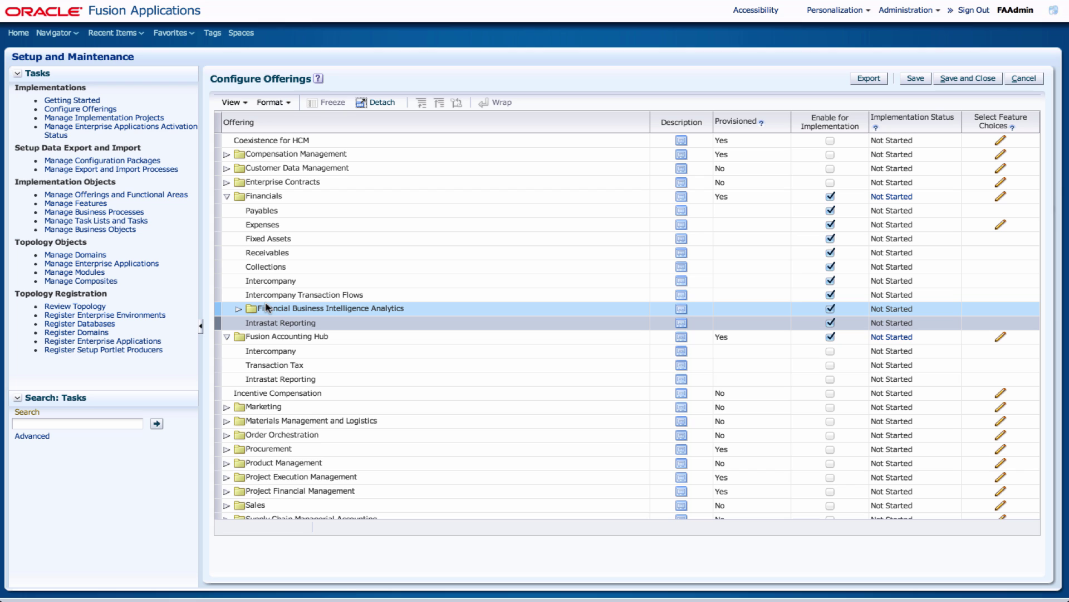
{"action": "left_click", "coordinate": [239, 309]}
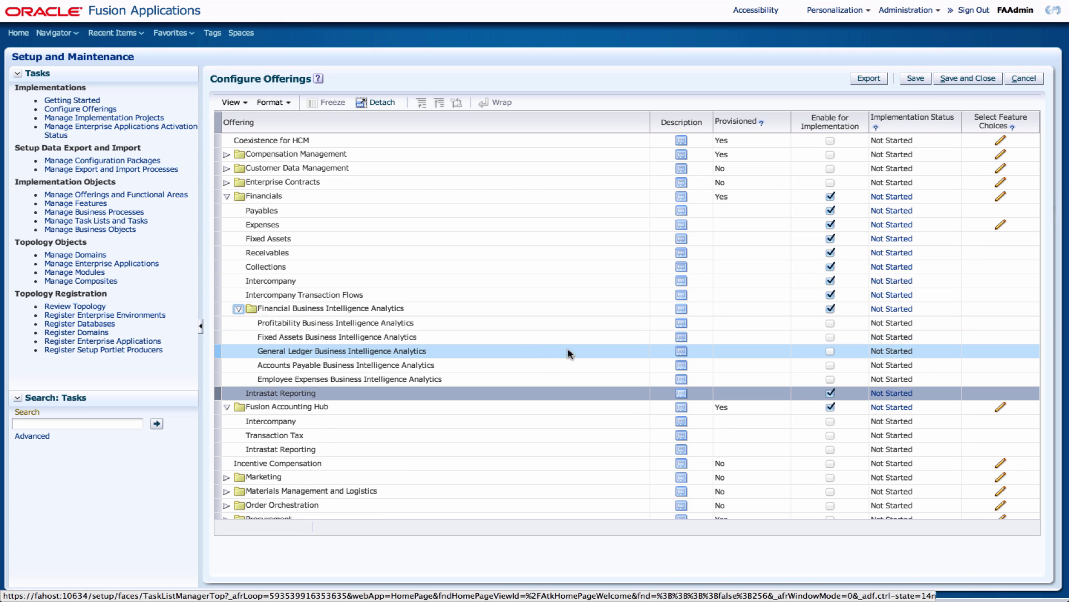
Step: Review the offering rows from Compensation Management through Project Execution Management
{"action": "left_click", "coordinate": [434, 155]}
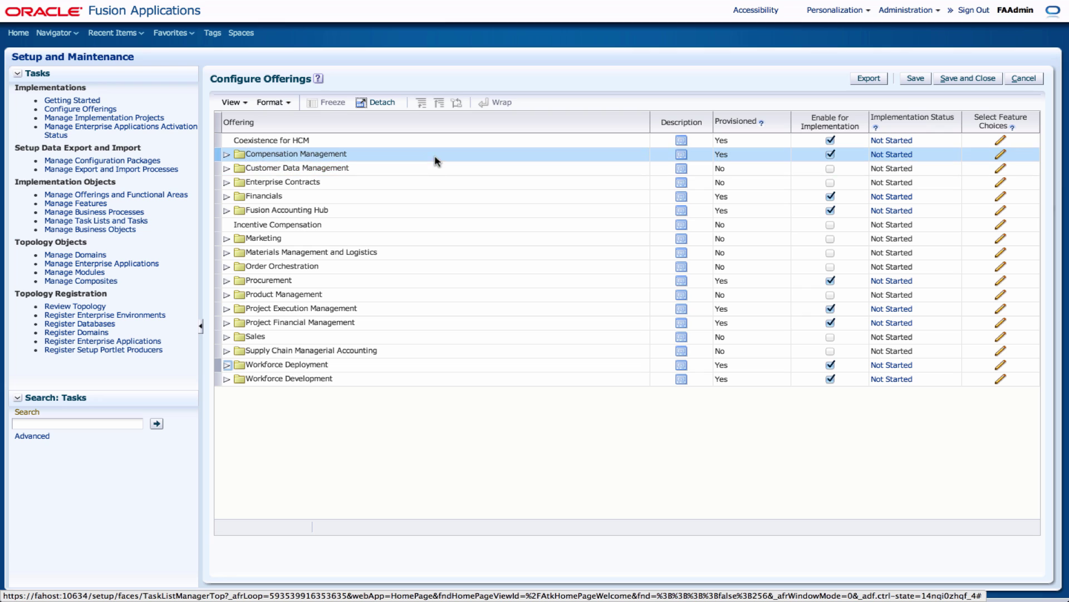
{"action": "left_click", "coordinate": [435, 145]}
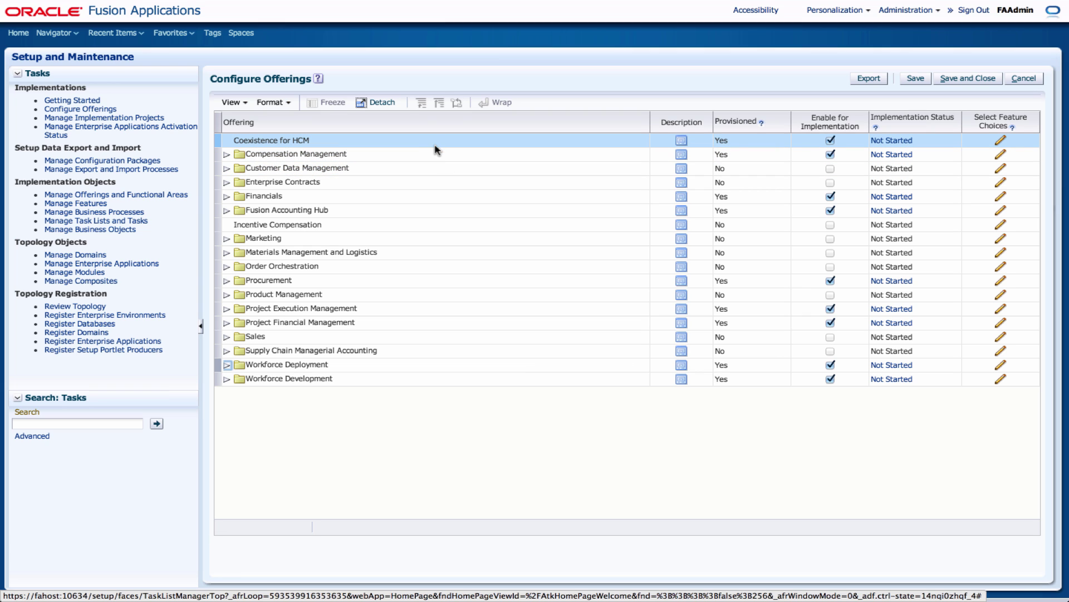
{"action": "left_click", "coordinate": [418, 153]}
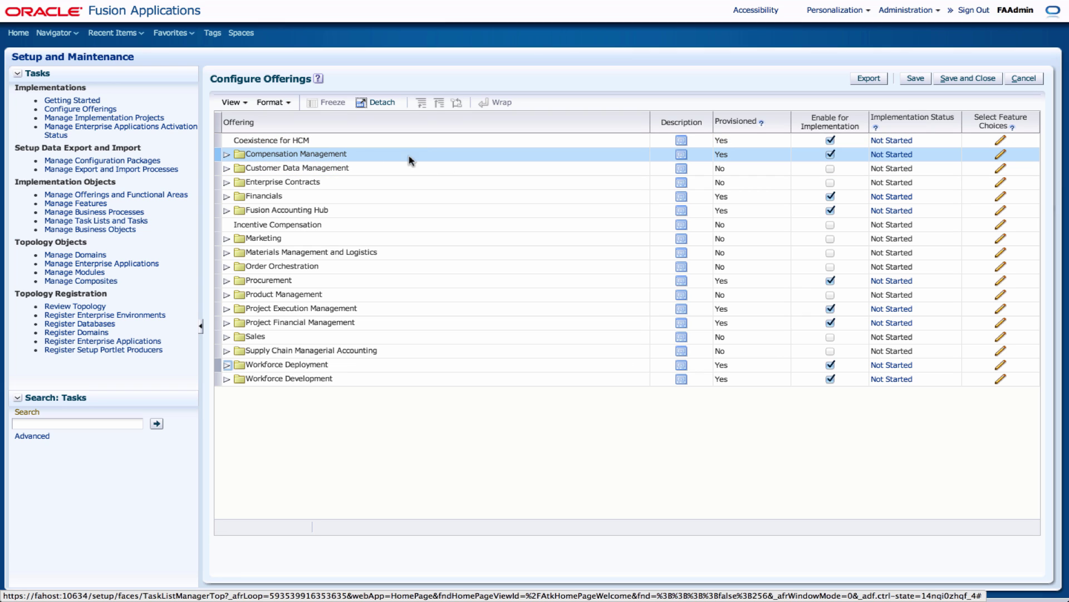
{"action": "left_click", "coordinate": [613, 143]}
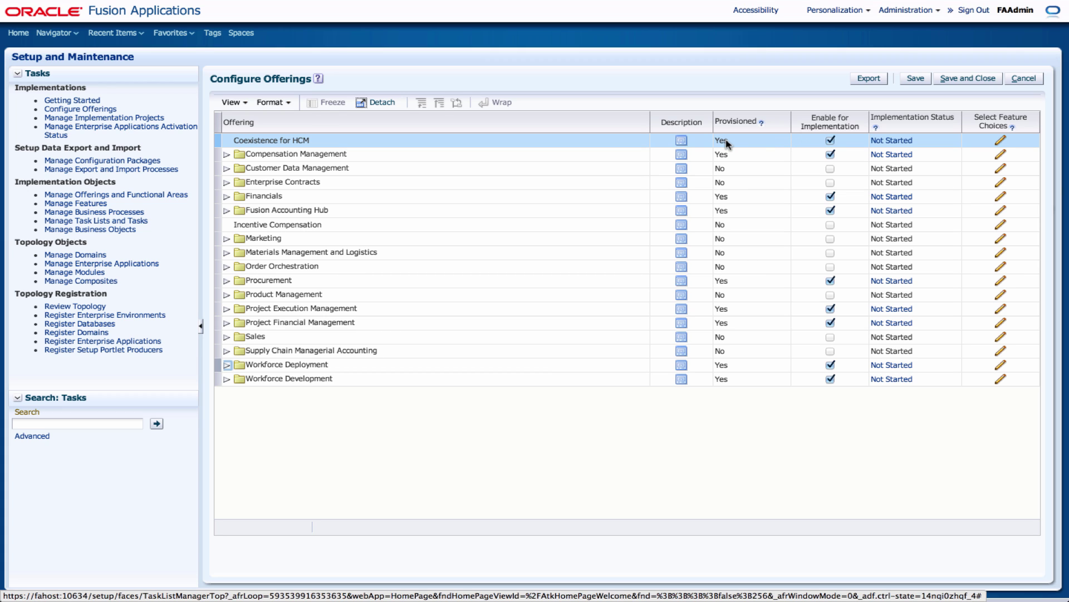
{"action": "left_click", "coordinate": [727, 153]}
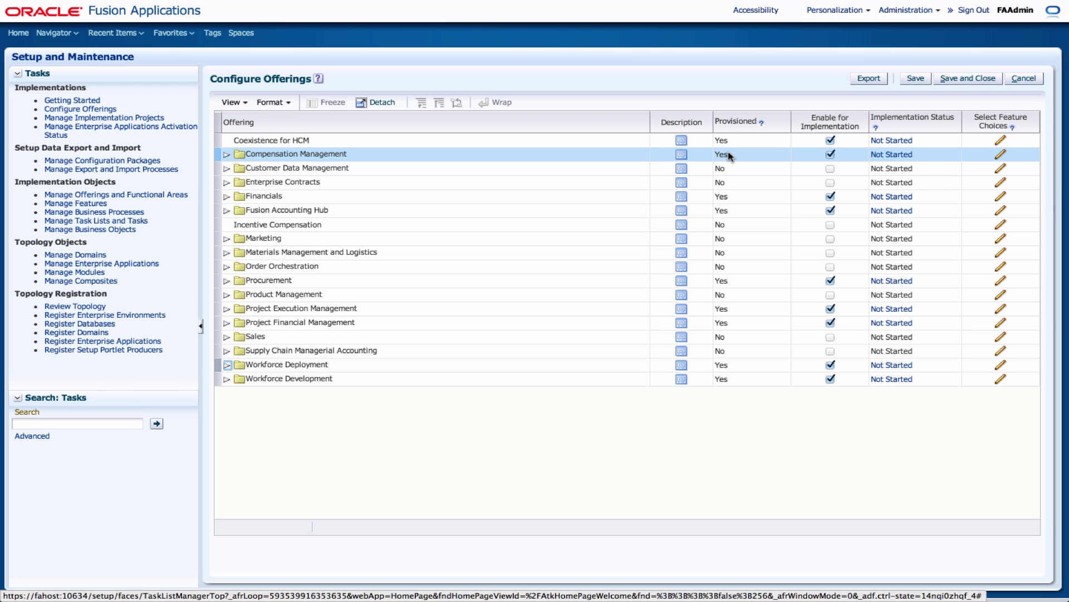
{"action": "left_click", "coordinate": [802, 168]}
{"action": "left_click", "coordinate": [815, 184]}
{"action": "left_click", "coordinate": [818, 197]}
{"action": "left_click", "coordinate": [818, 212]}
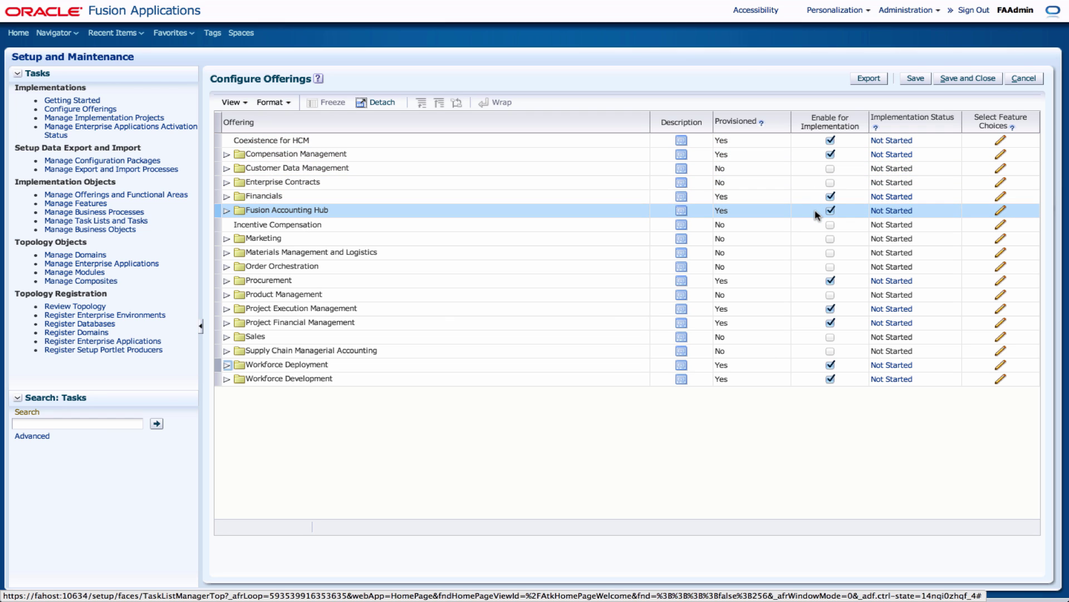
{"action": "left_click", "coordinate": [817, 225]}
{"action": "left_click", "coordinate": [816, 266]}
{"action": "left_click", "coordinate": [814, 281]}
{"action": "left_click", "coordinate": [812, 309]}
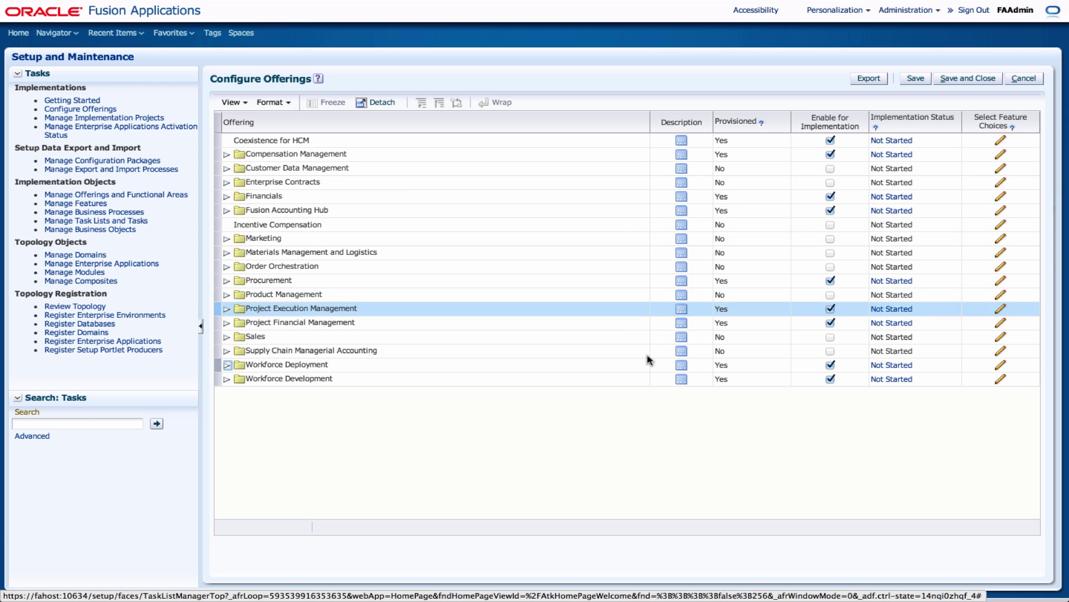
Step: Check the Enterprise Contracts and Financials rows, then save and close Configure Offerings
{"action": "left_click", "coordinate": [538, 184]}
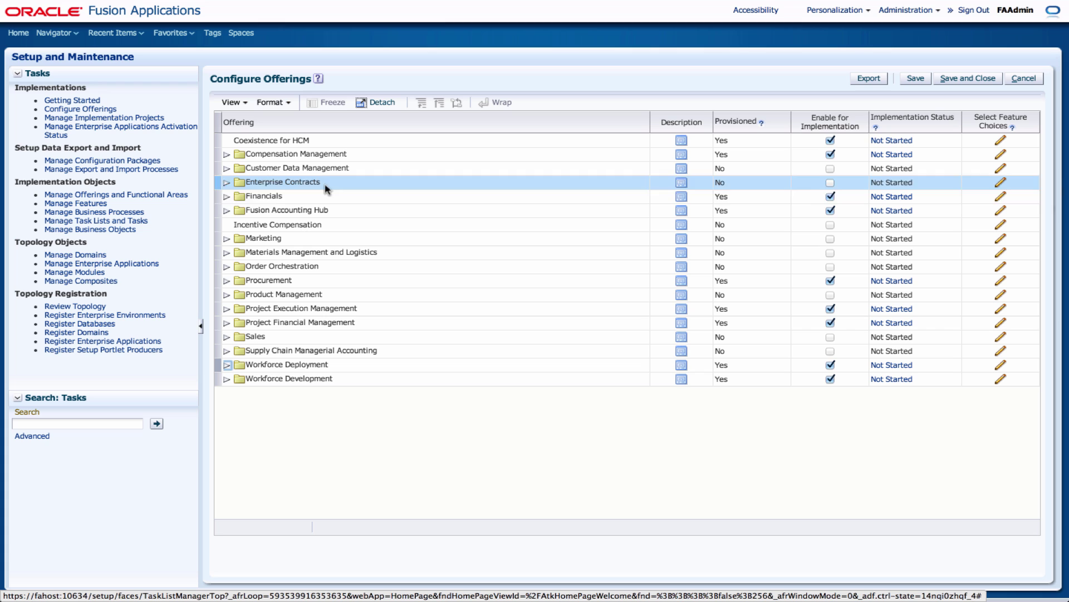
{"action": "left_click", "coordinate": [352, 196]}
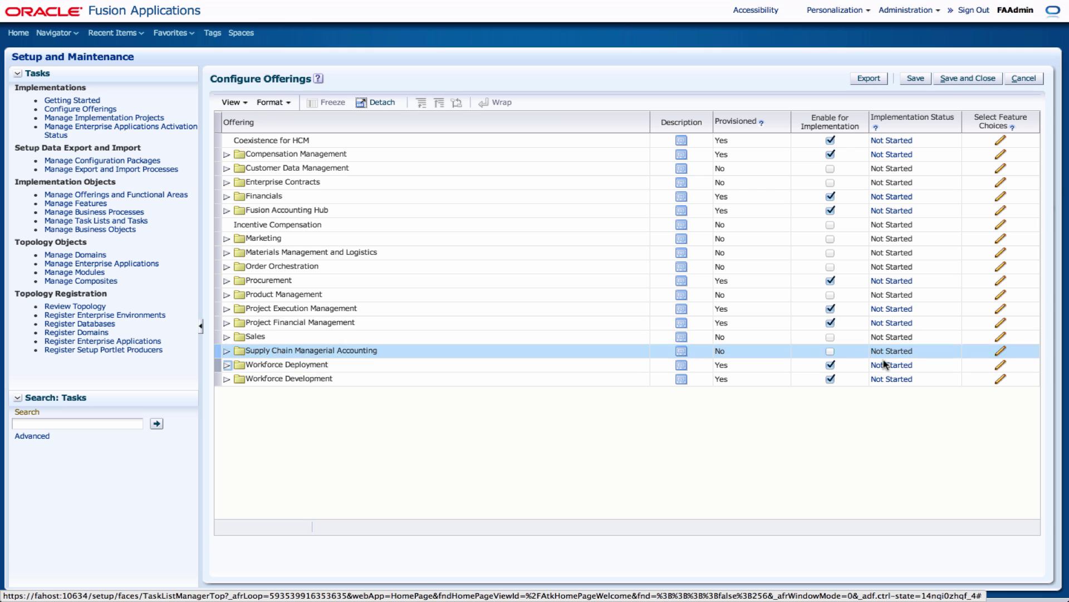
{"action": "left_click", "coordinate": [915, 79]}
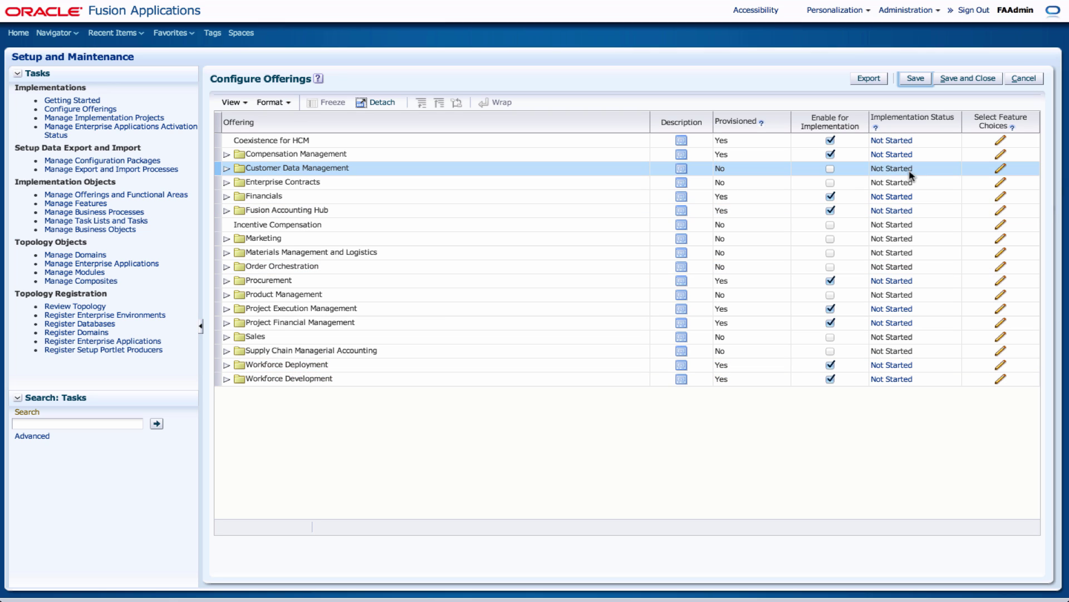
{"action": "left_click", "coordinate": [969, 81]}
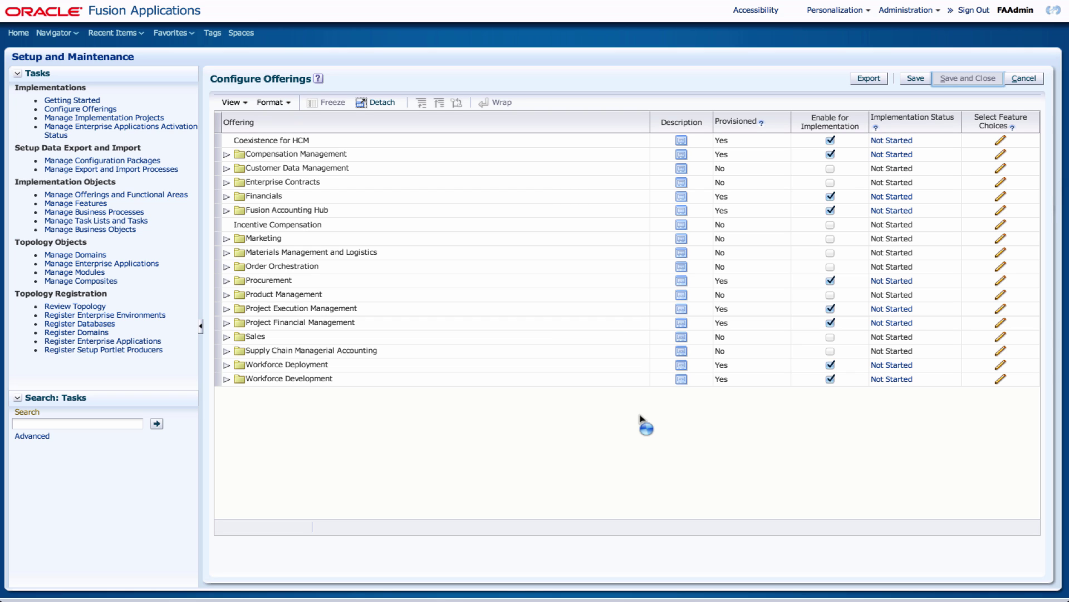
Step: Open Manage Implementation Projects from the Implementations tasks
{"action": "left_click", "coordinate": [81, 118]}
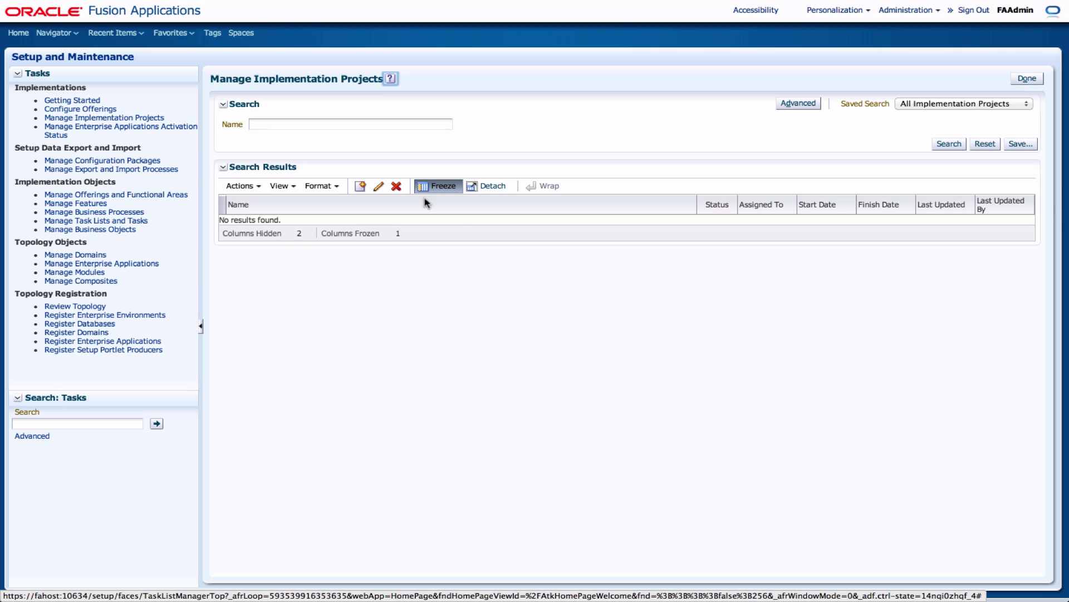
Step: Create an implementation project named 'Demo Implementation Project' with refreshed code, and proceed to offerings
{"action": "left_click", "coordinate": [361, 188]}
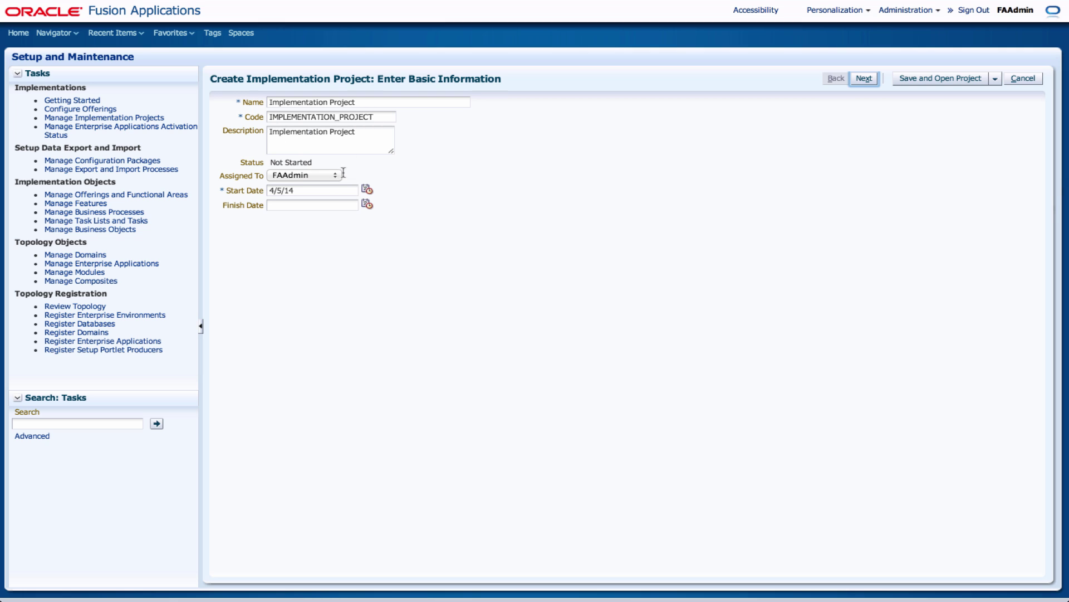
{"action": "left_click", "coordinate": [272, 104]}
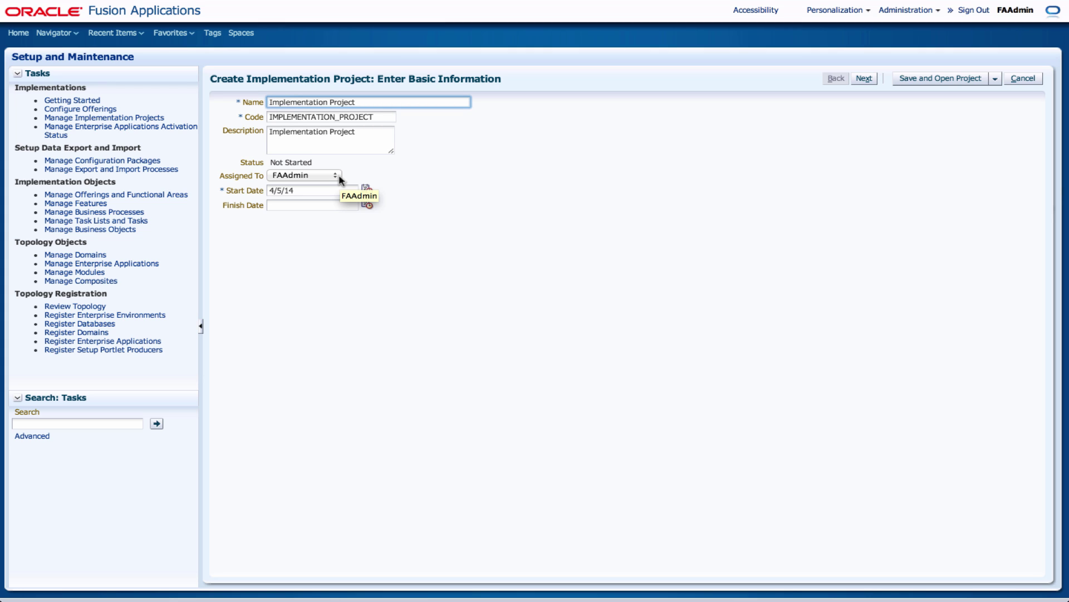
{"action": "type", "text": "Demo"}
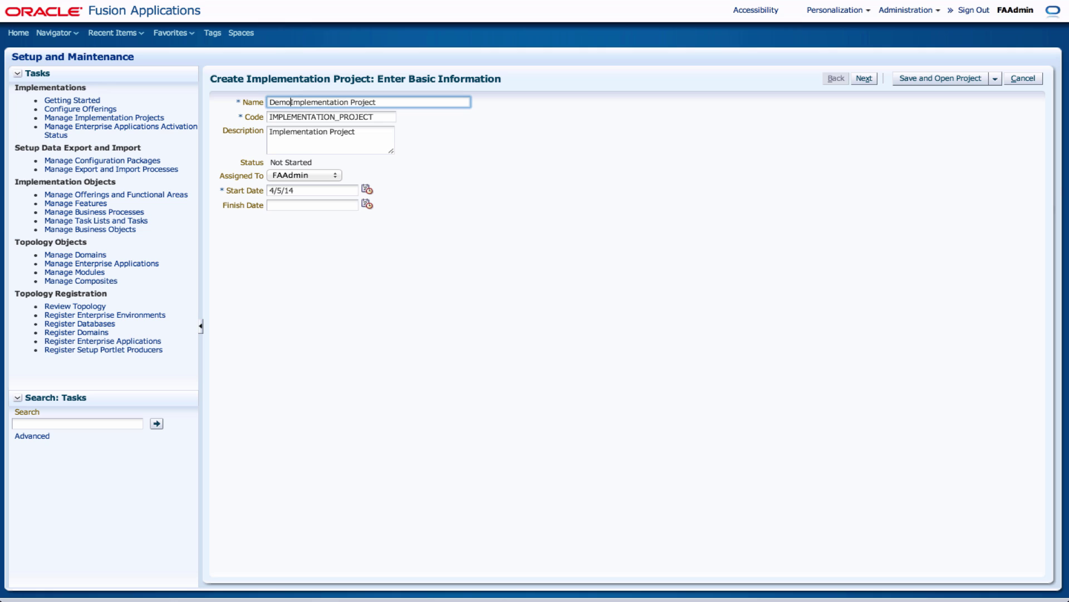
{"action": "left_click", "coordinate": [269, 117]}
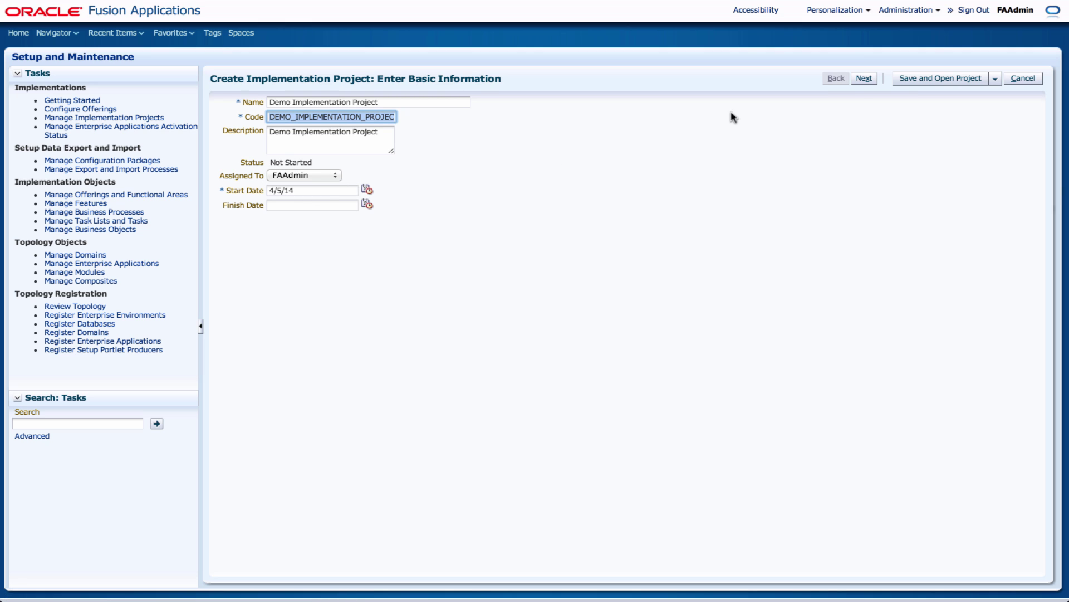
{"action": "left_click", "coordinate": [865, 81]}
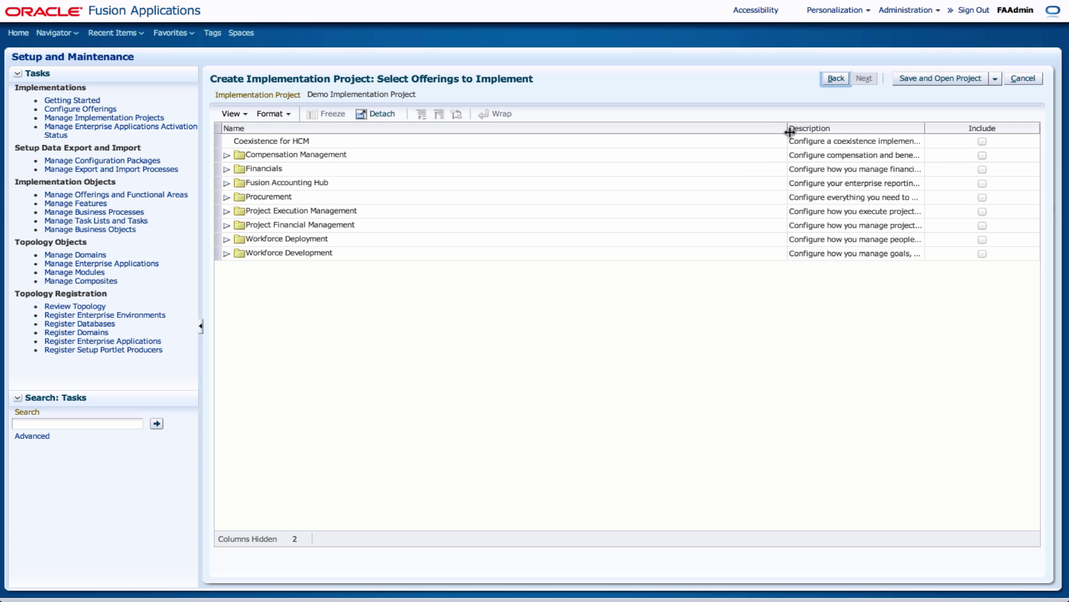
Step: Include Financials with Payables, Expenses, Fixed Assets, Receivables, Collections and Intercompany
{"action": "left_click_drag", "start_coordinate": [788, 128], "coordinate": [487, 132]}
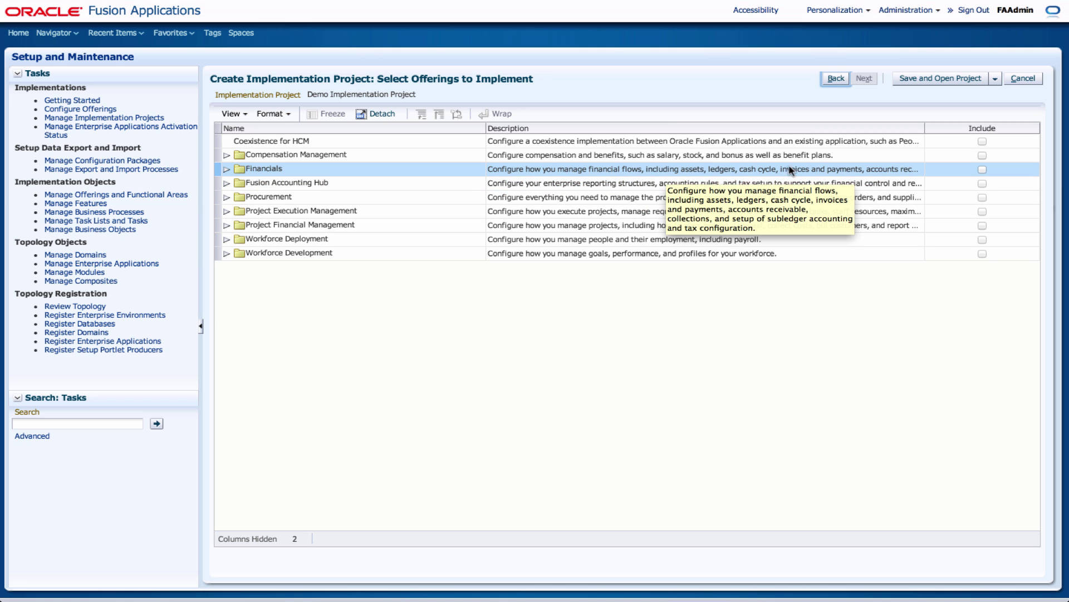
{"action": "left_click", "coordinate": [983, 170]}
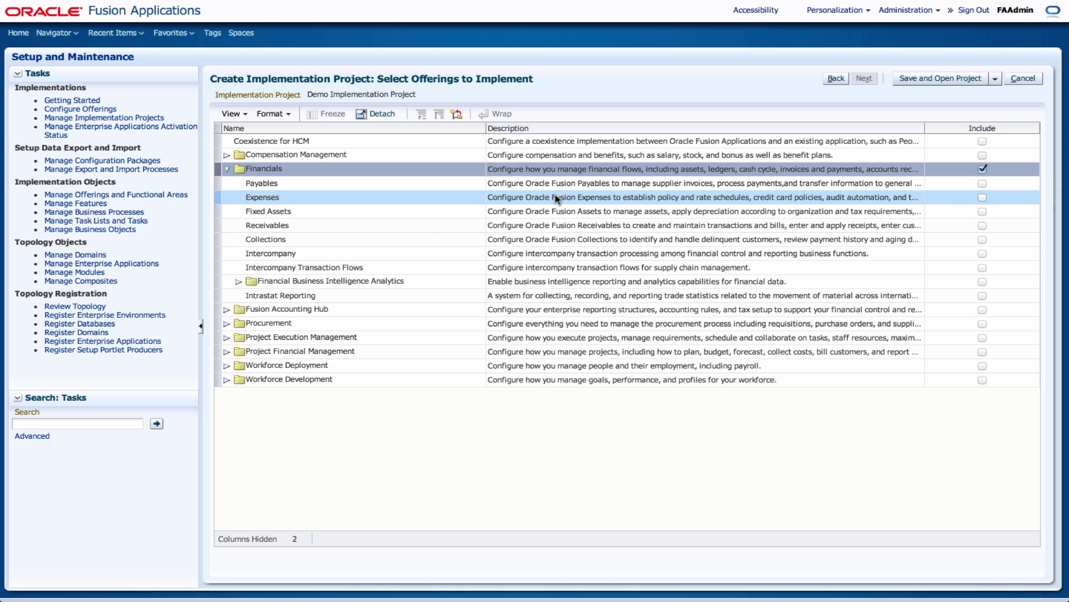
{"action": "left_click", "coordinate": [983, 183]}
{"action": "left_click", "coordinate": [983, 198]}
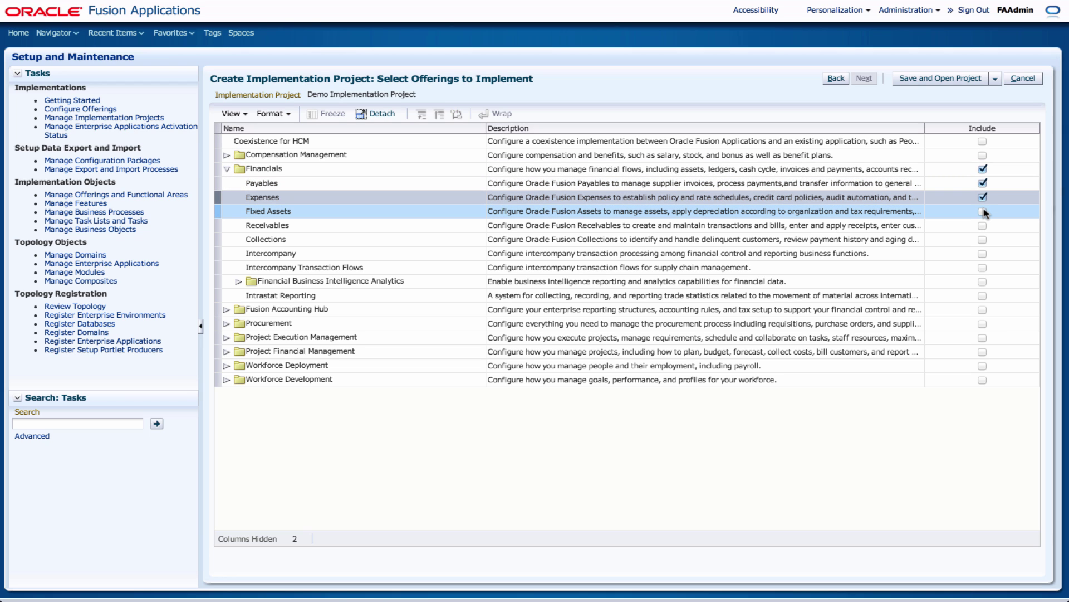
{"action": "left_click", "coordinate": [983, 211]}
{"action": "left_click", "coordinate": [982, 225]}
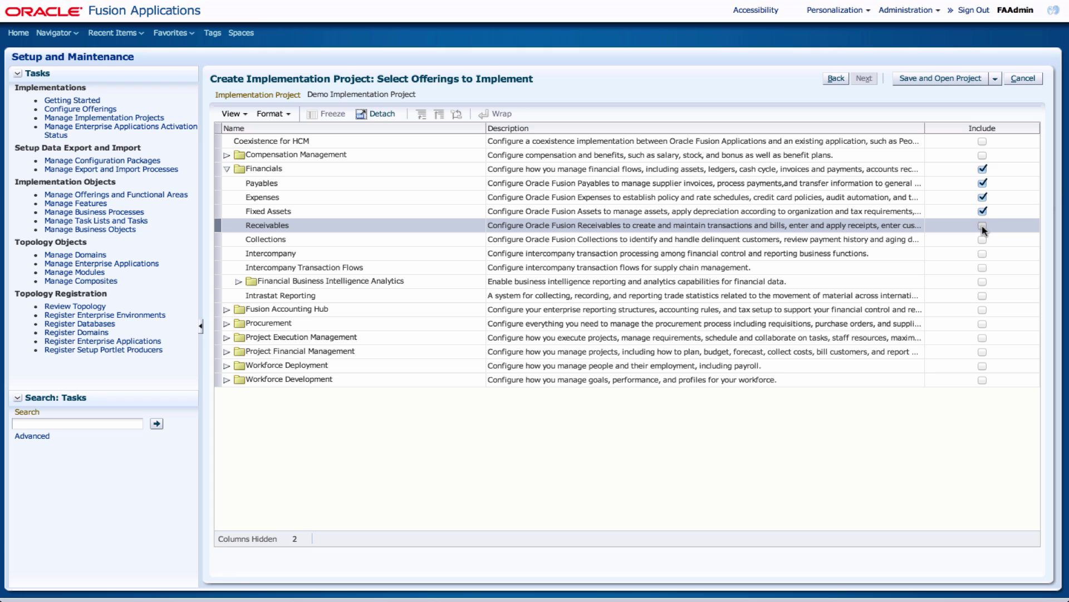
{"action": "left_click", "coordinate": [982, 240]}
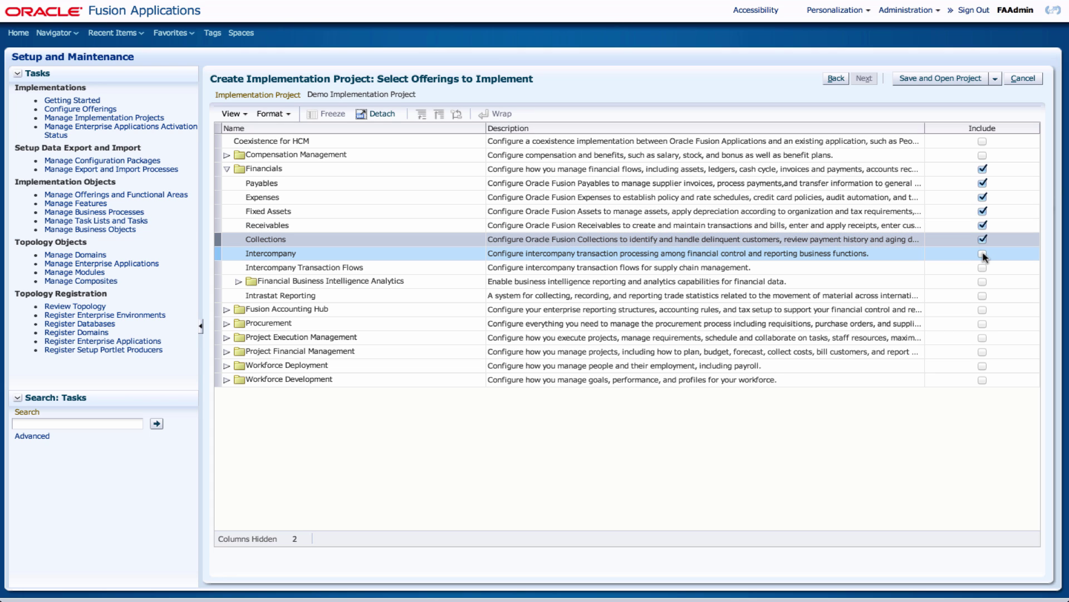
{"action": "left_click", "coordinate": [983, 254]}
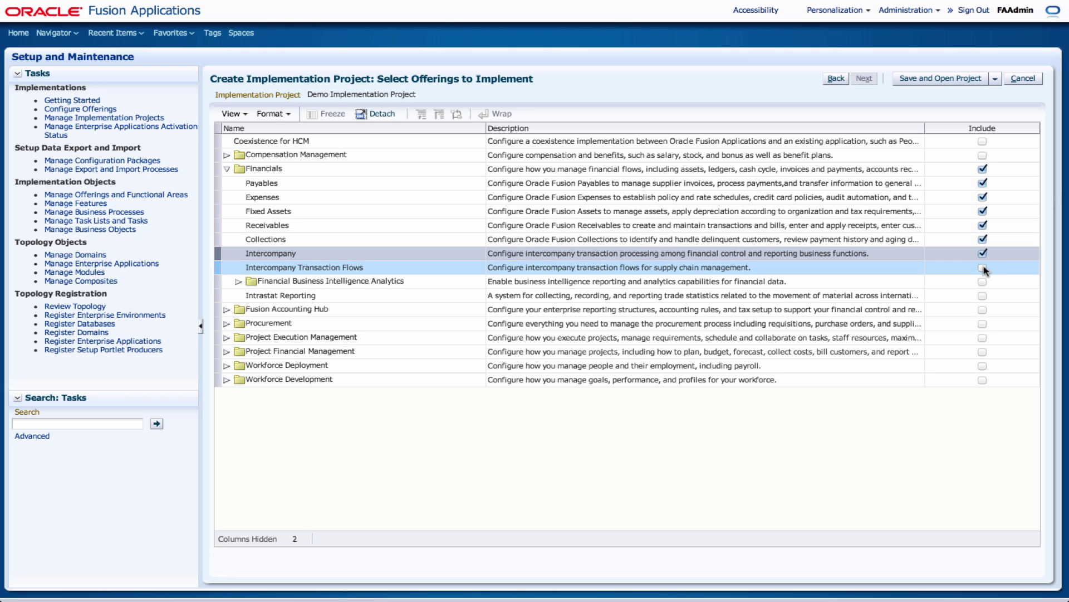
Step: Include Intercompany Transaction Flows, the six Financials BI analytics areas and Intrastat Reporting
{"action": "left_click", "coordinate": [982, 267]}
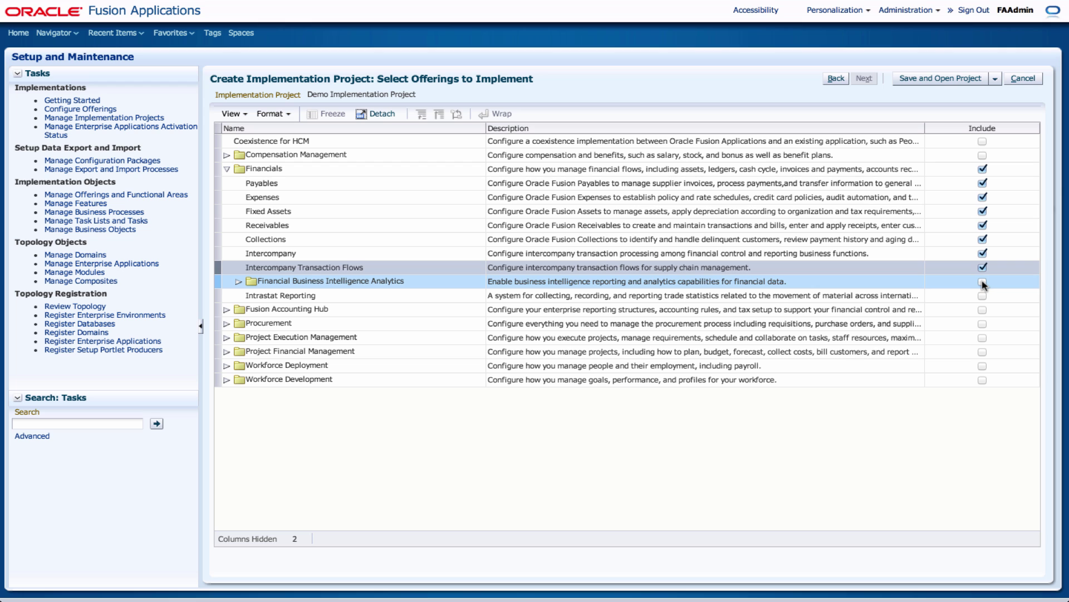
{"action": "left_click", "coordinate": [982, 282]}
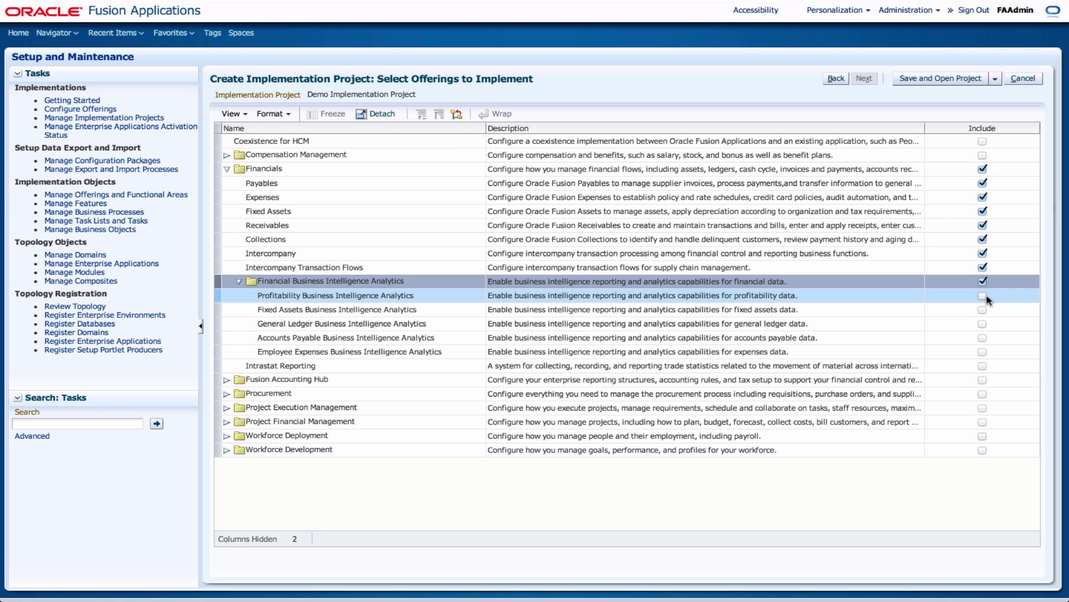
{"action": "left_click", "coordinate": [982, 296]}
{"action": "left_click", "coordinate": [983, 310]}
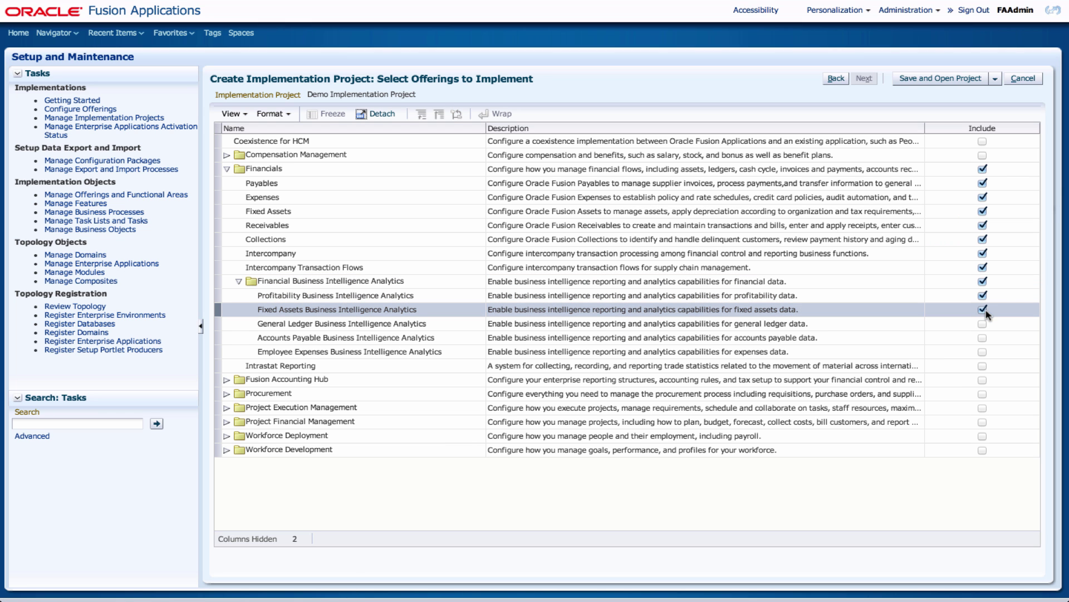
{"action": "left_click", "coordinate": [983, 324]}
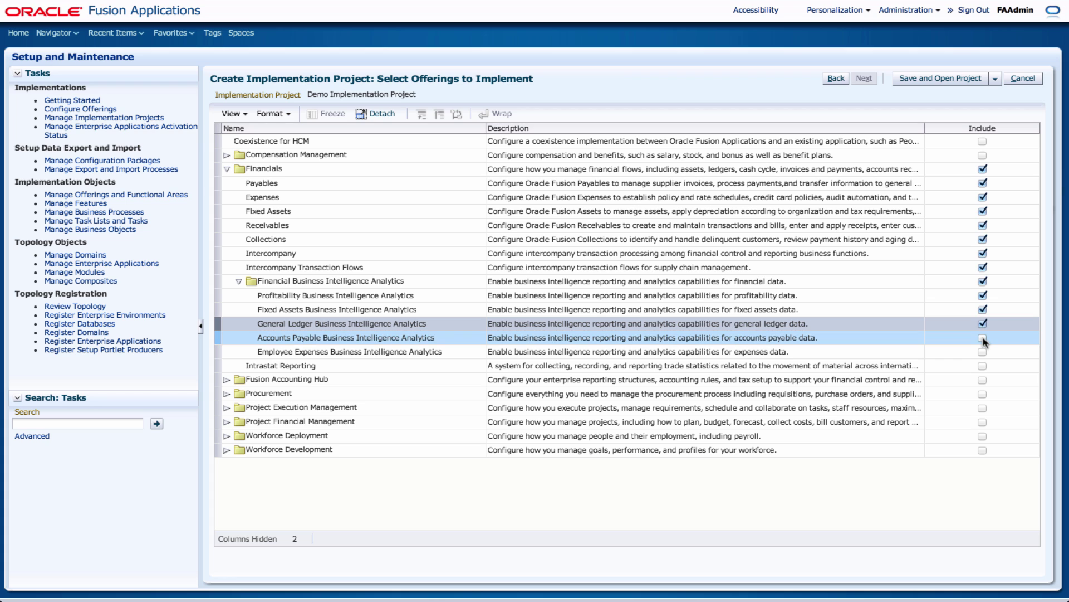
{"action": "left_click", "coordinate": [983, 338]}
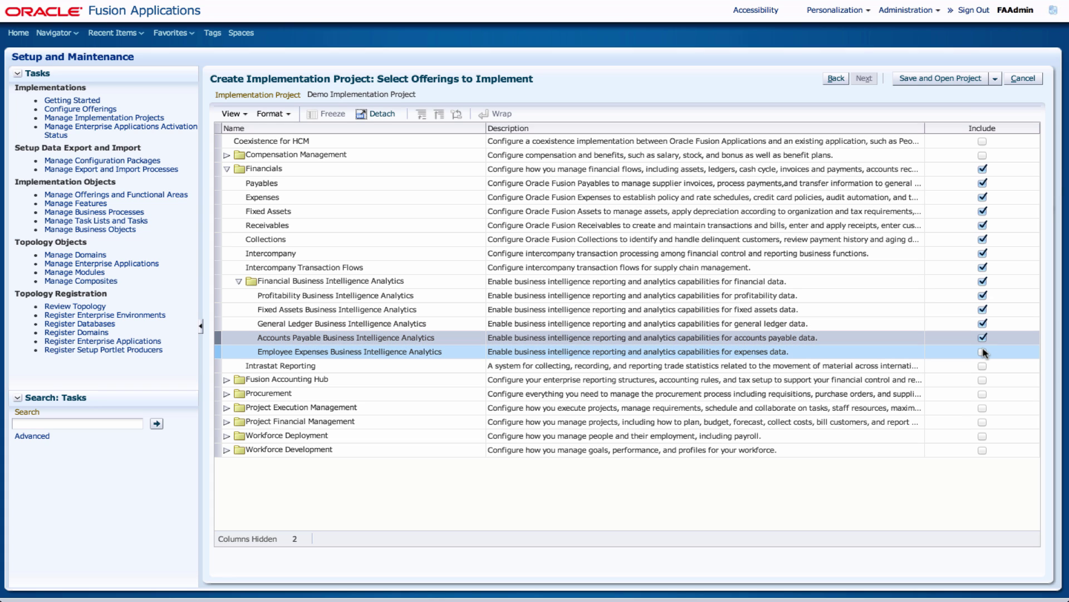
{"action": "left_click", "coordinate": [983, 352]}
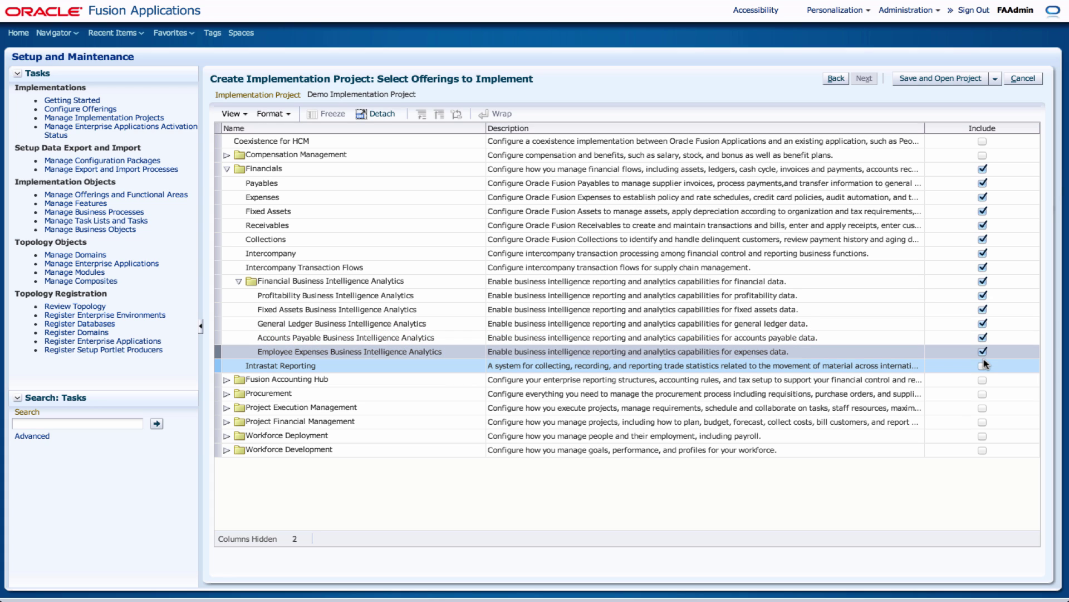
{"action": "left_click", "coordinate": [983, 366]}
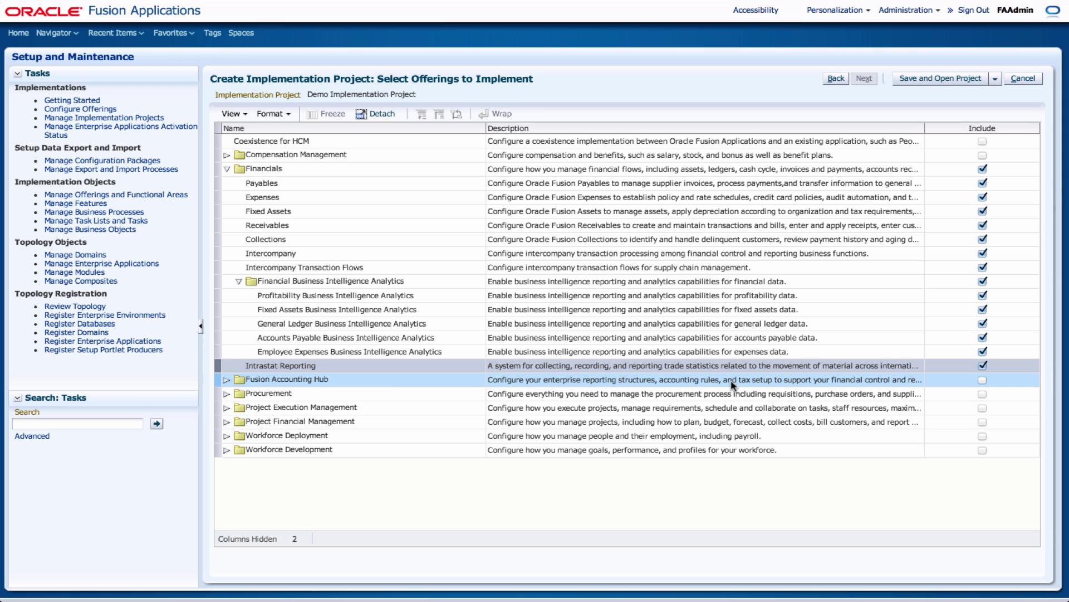
Step: Include Procurement with Payables, Procurement Contracts, Self Service Procurement, Sourcing and Supplier Portal
{"action": "left_click", "coordinate": [981, 395]}
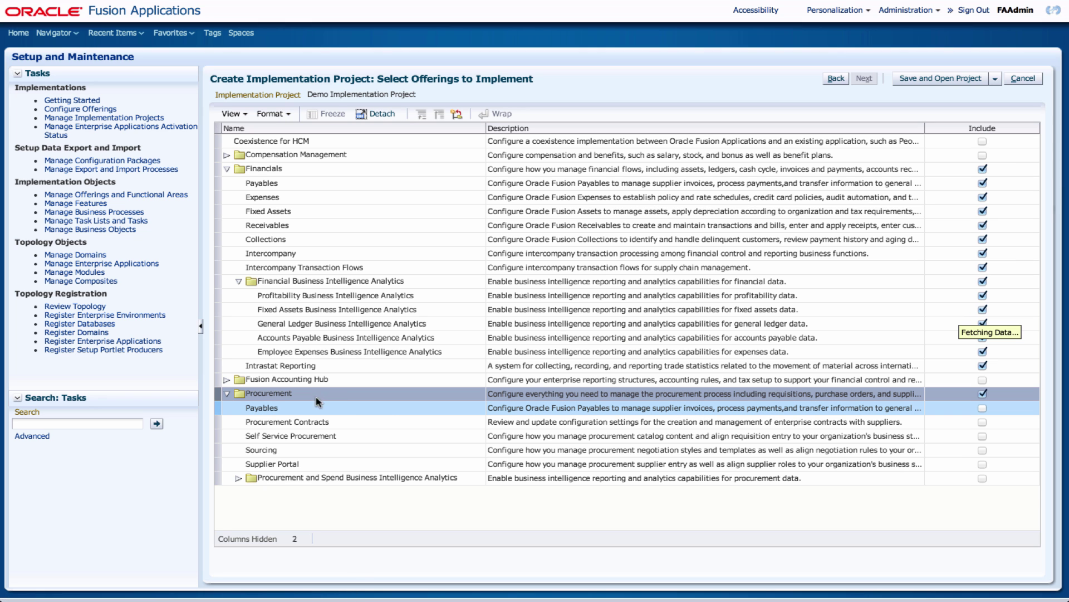
{"action": "left_click", "coordinate": [983, 409]}
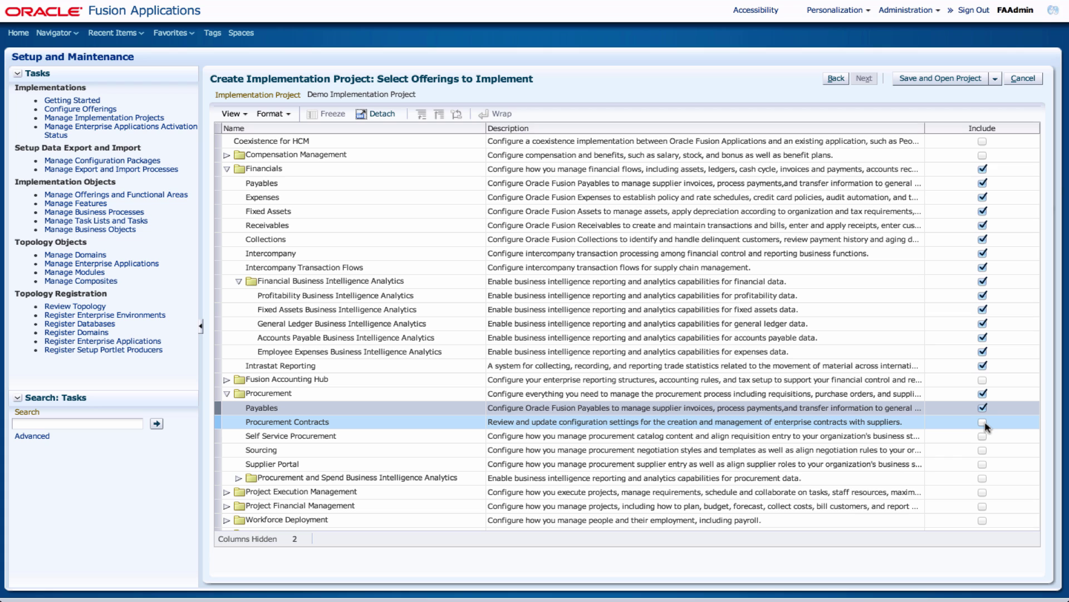
{"action": "left_click", "coordinate": [983, 423]}
{"action": "left_click", "coordinate": [982, 436]}
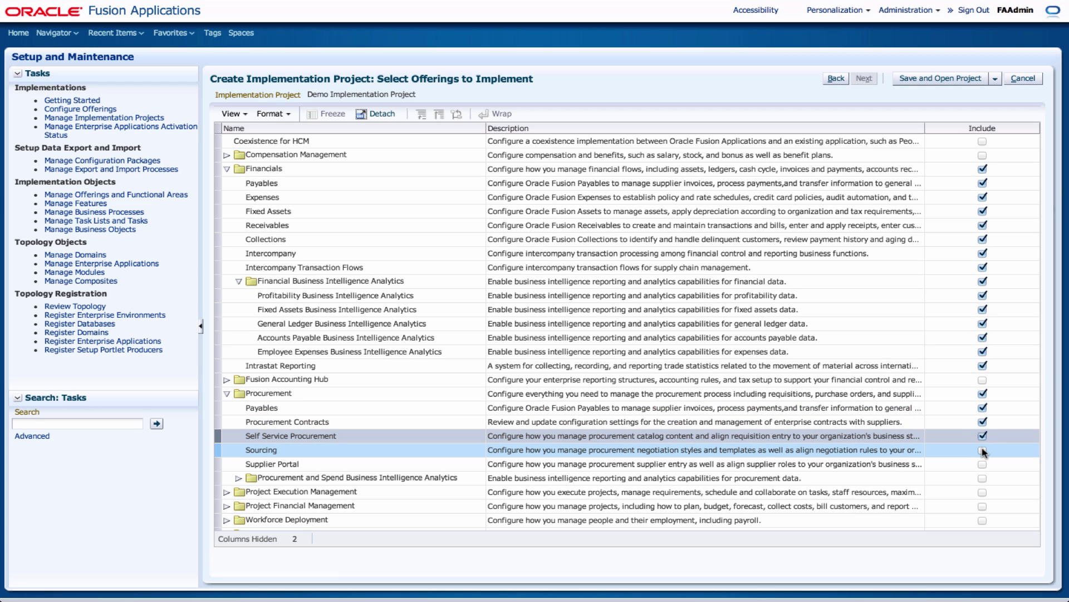
{"action": "left_click", "coordinate": [983, 451]}
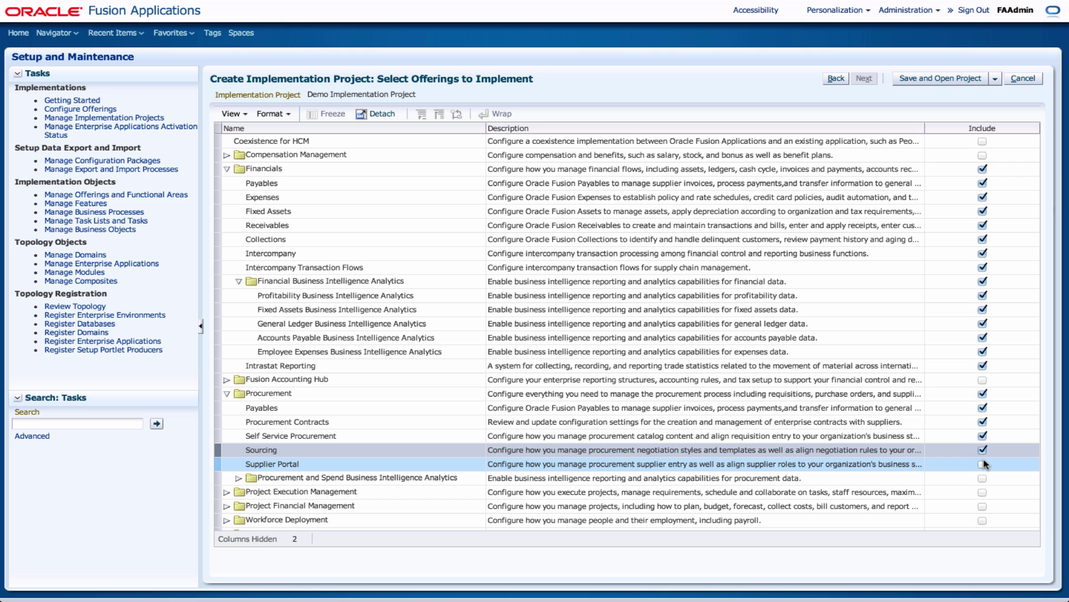
{"action": "left_click", "coordinate": [983, 464]}
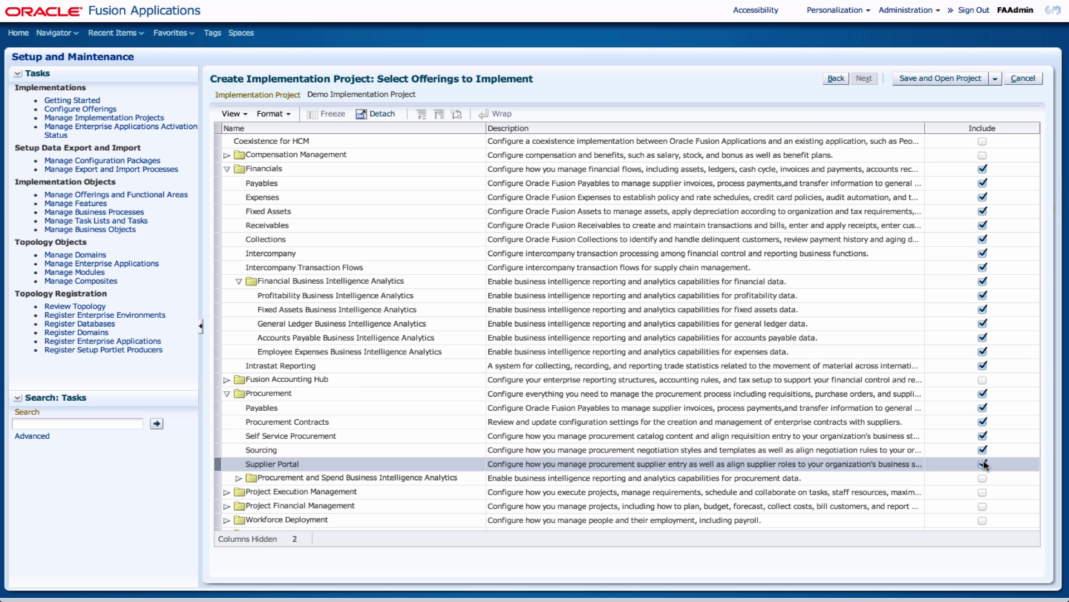
Step: Include Procurement and Spend, Sourcing, and Procurement BI Analytics, then save and open the project
{"action": "left_click", "coordinate": [983, 479]}
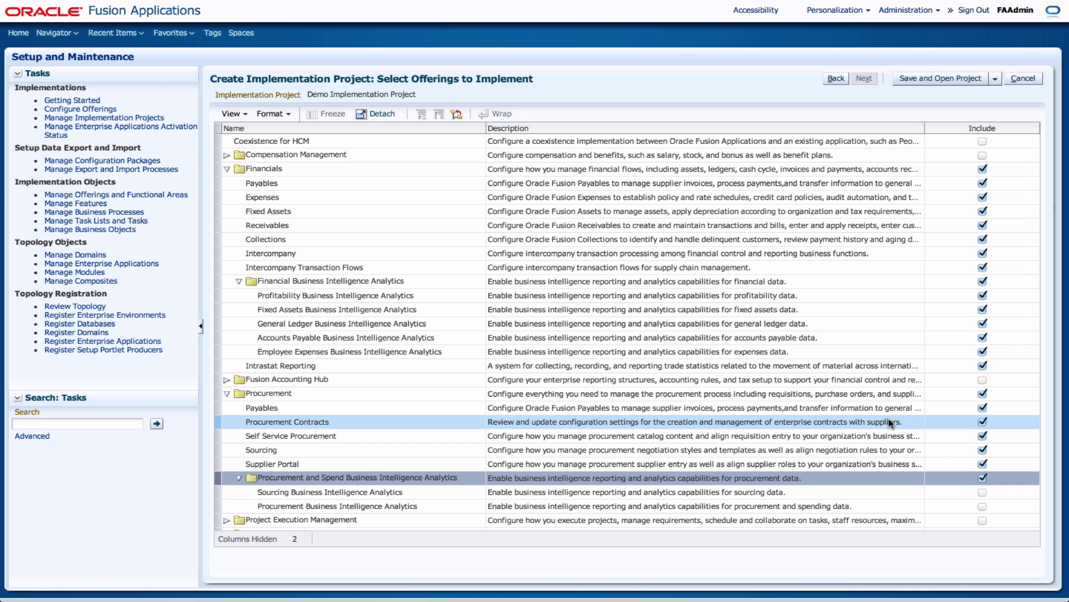
{"action": "left_click", "coordinate": [982, 493]}
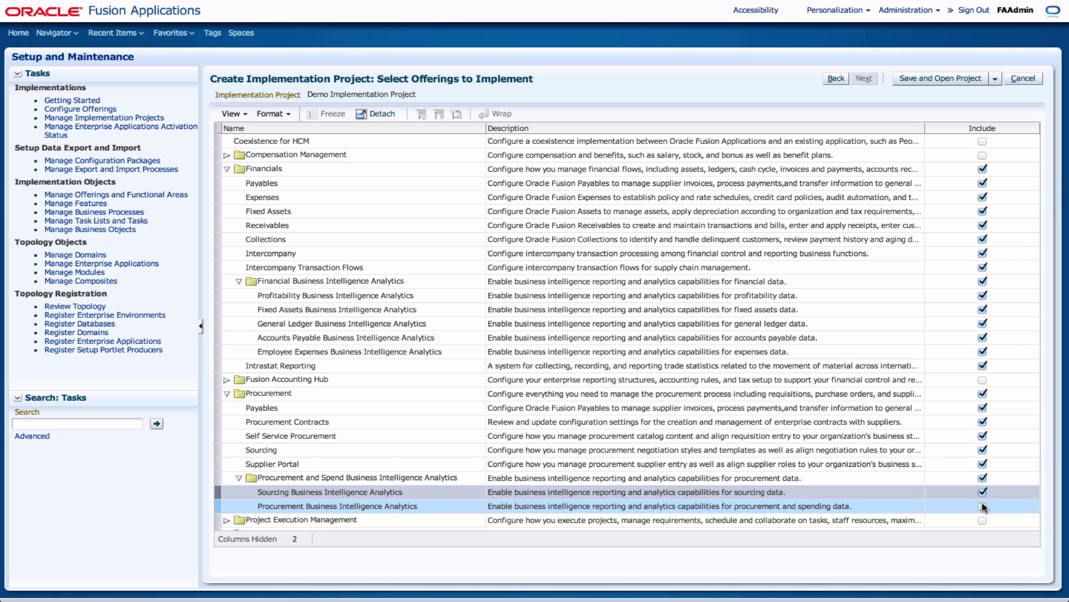
{"action": "left_click", "coordinate": [982, 506]}
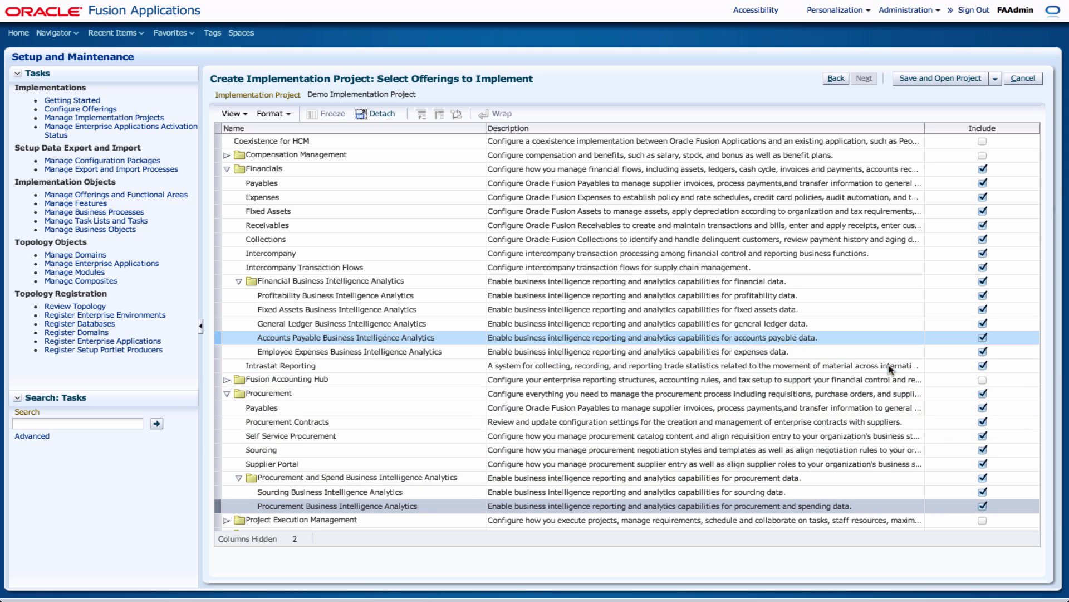
{"action": "scroll", "coordinate": [880, 273], "scroll_direction": "down", "scroll_amount": 2}
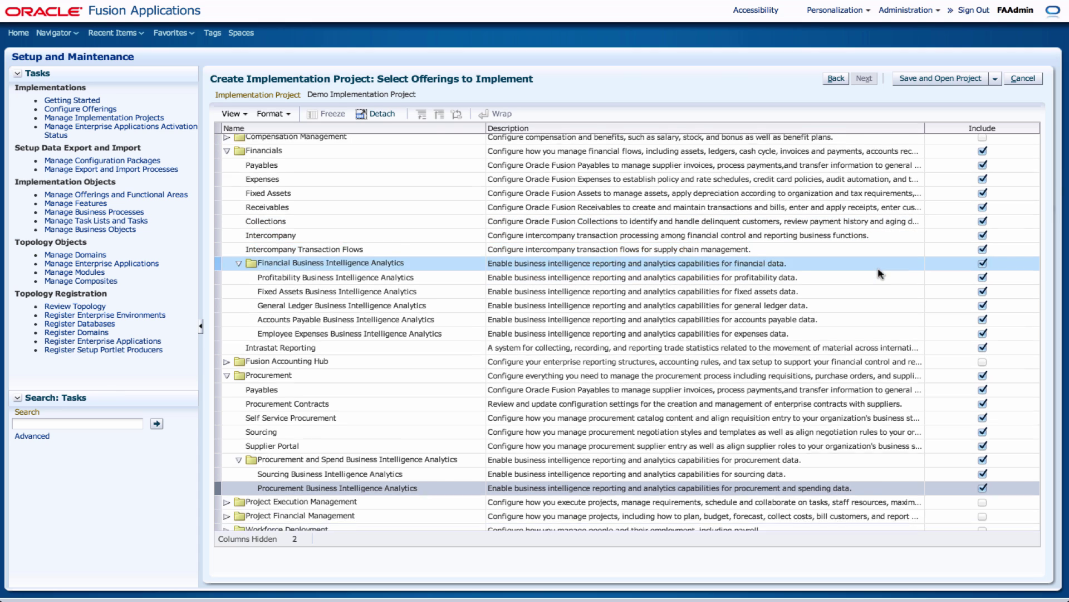
{"action": "scroll", "coordinate": [879, 273], "scroll_direction": "up", "scroll_amount": 2}
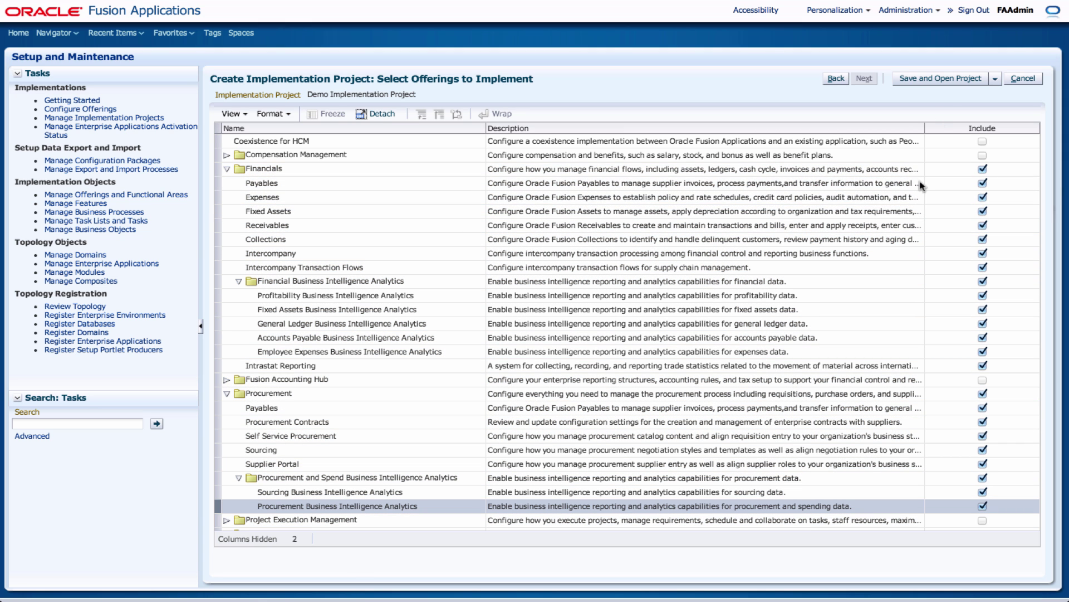
{"action": "left_click", "coordinate": [945, 80]}
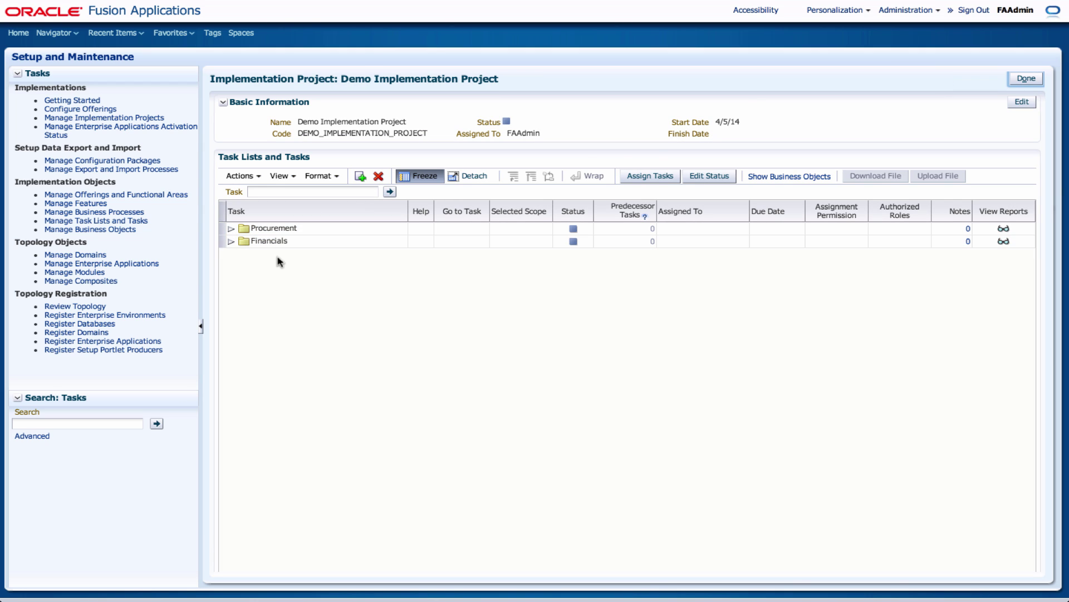
Step: Expand Procurement, Financials, Define Common Applications Configuration and Define Synchronization of Users task lists
{"action": "left_click", "coordinate": [232, 228]}
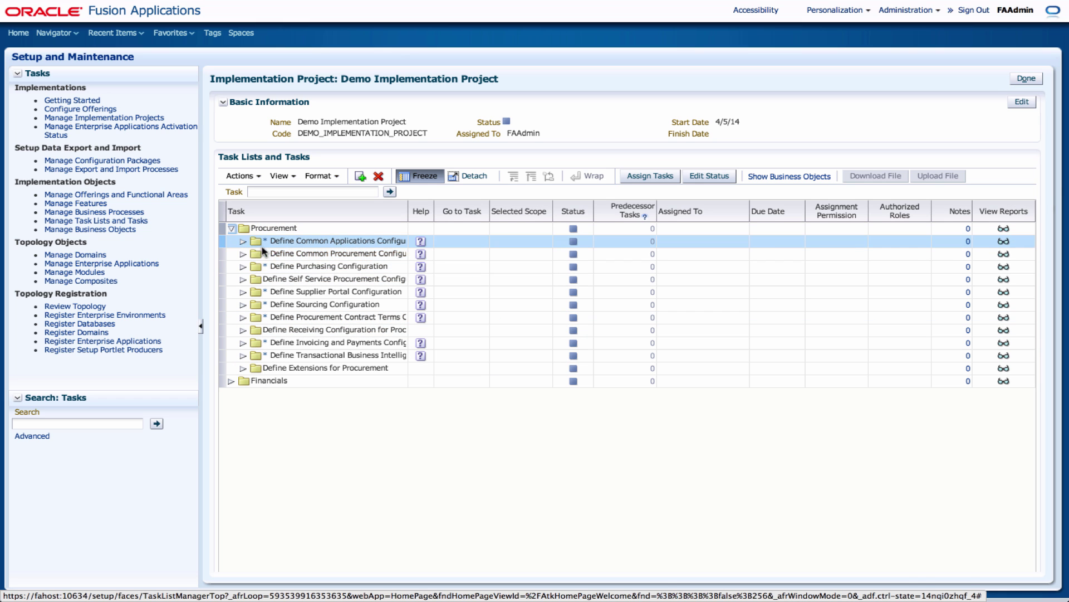
{"action": "left_click", "coordinate": [230, 384]}
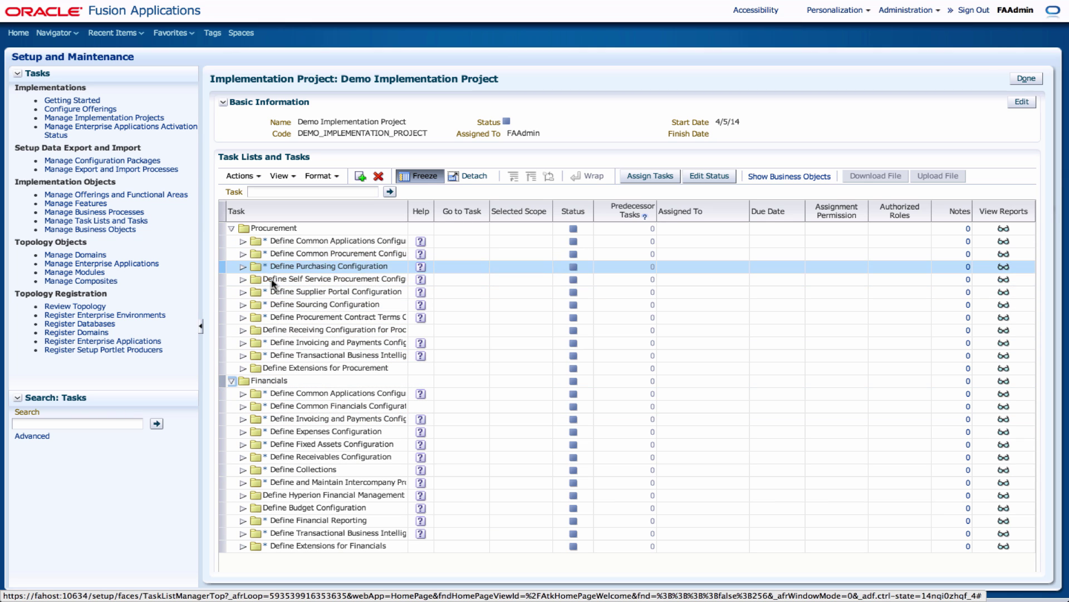
{"action": "left_click", "coordinate": [243, 243]}
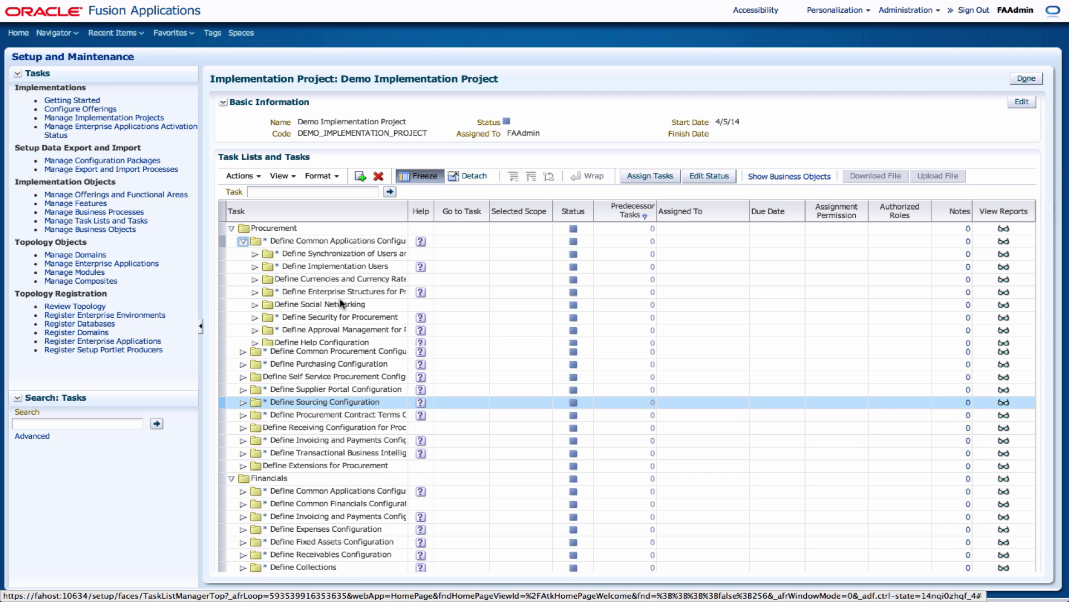
{"action": "left_click", "coordinate": [254, 255]}
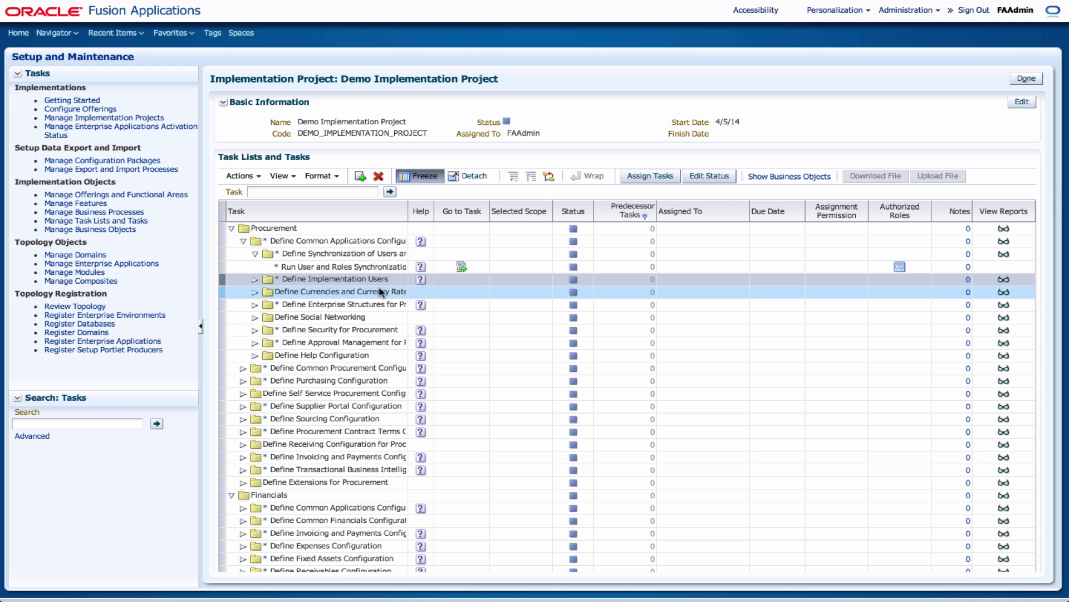
{"action": "scroll", "coordinate": [429, 328], "scroll_direction": "down", "scroll_amount": 5}
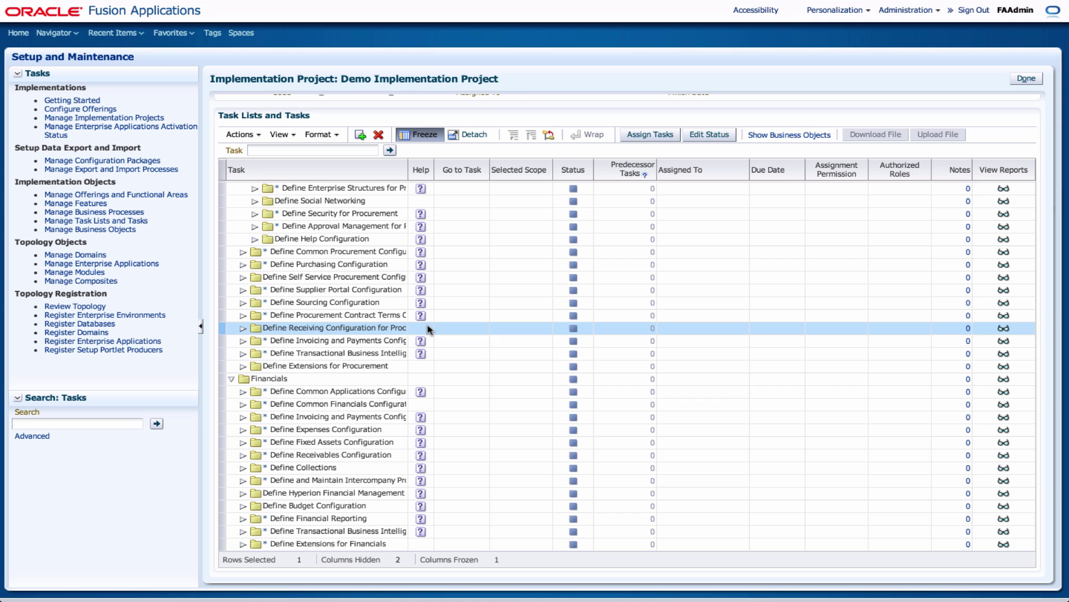
{"action": "scroll", "coordinate": [429, 329], "scroll_direction": "up", "scroll_amount": 5}
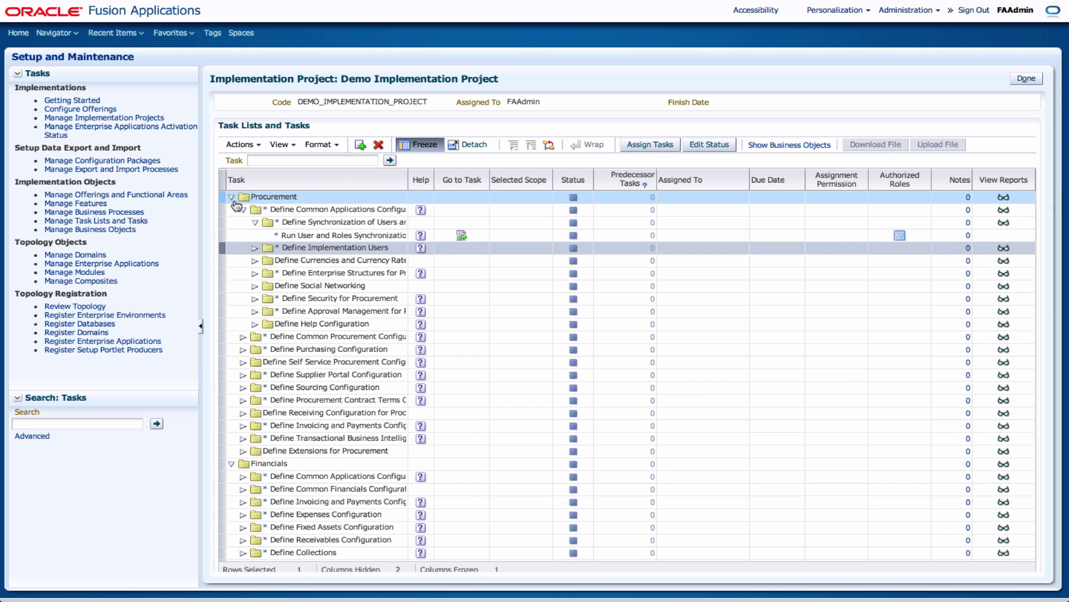
Step: Collapse Procurement, widen the Task column, and expand Financials' Define Implementation Users to show its three tasks
{"action": "left_click", "coordinate": [233, 198]}
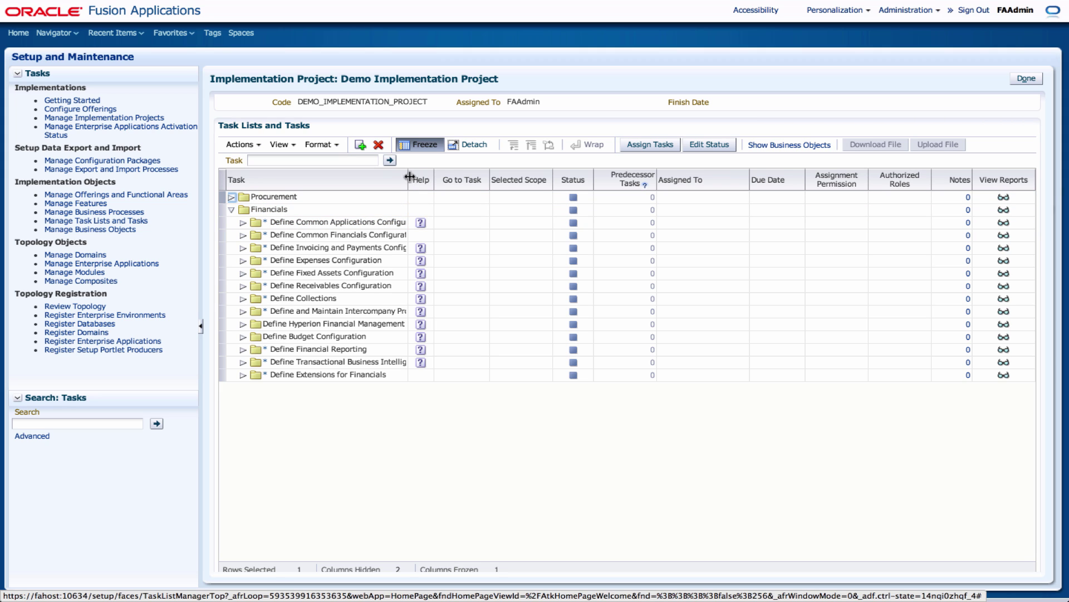
{"action": "left_click_drag", "start_coordinate": [407, 177], "coordinate": [461, 178]}
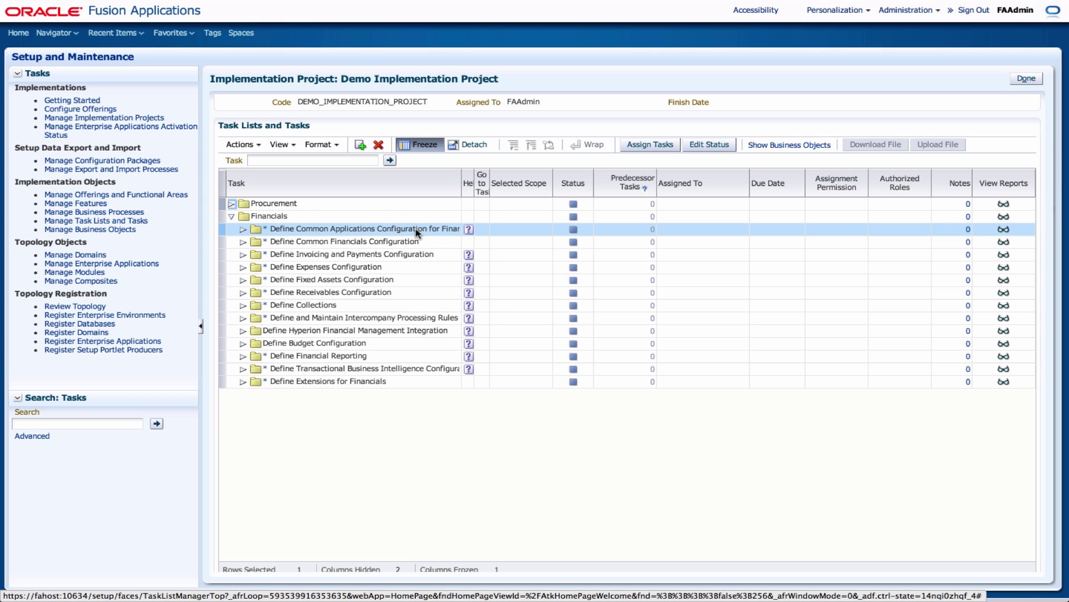
{"action": "left_click", "coordinate": [244, 230]}
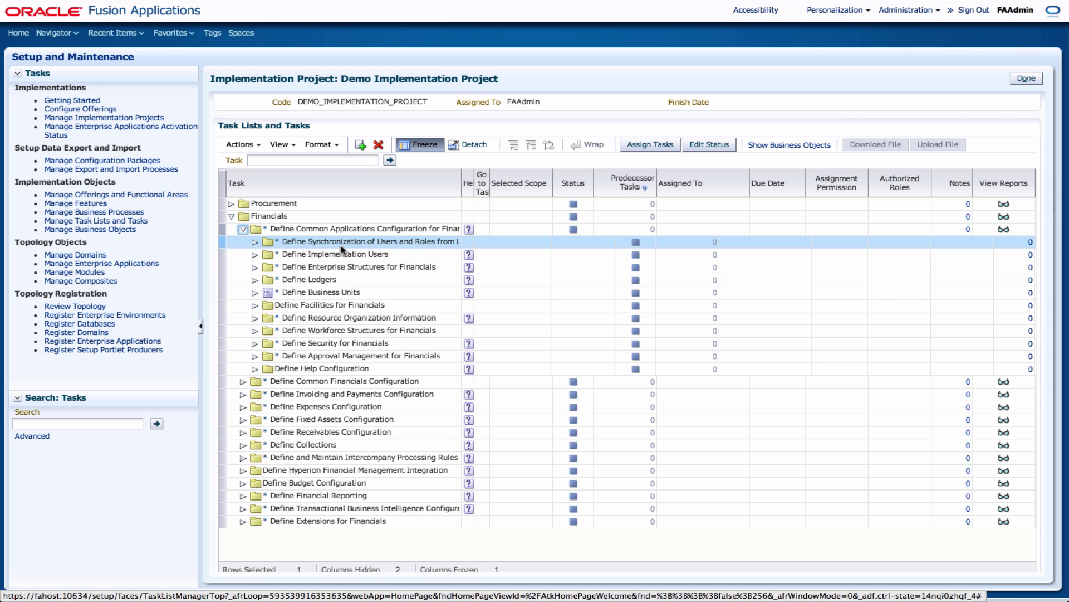
{"action": "left_click", "coordinate": [255, 258]}
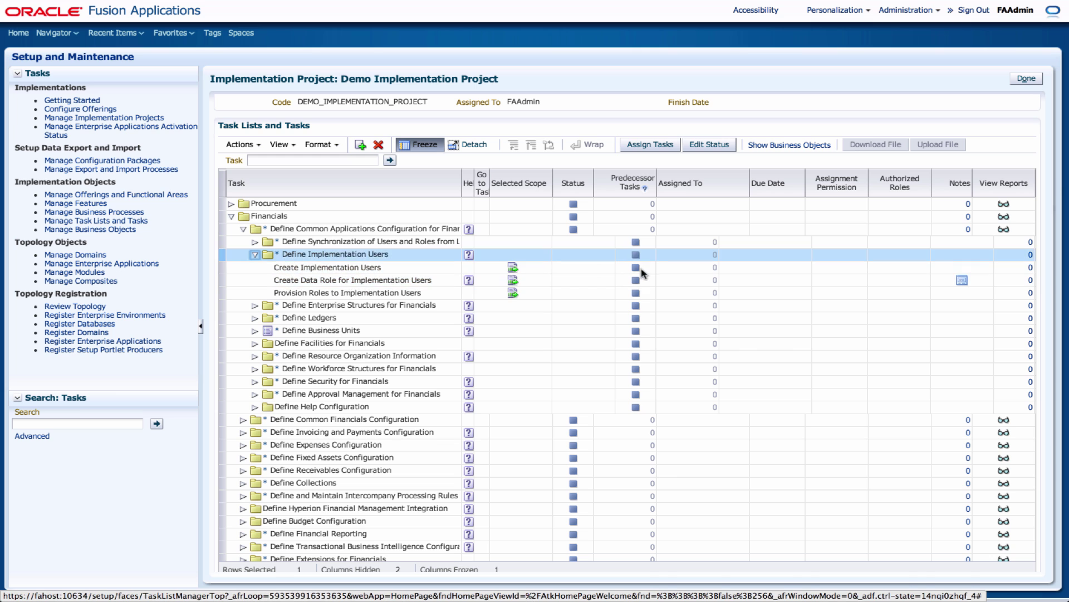
{"action": "scroll", "coordinate": [421, 382], "scroll_direction": "down", "scroll_amount": 1}
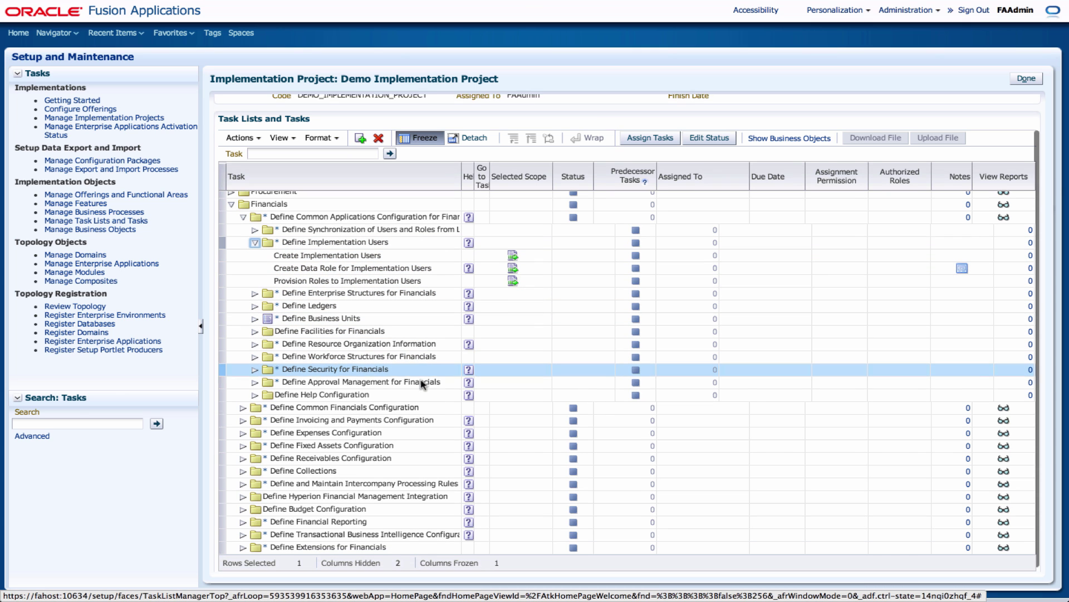
{"action": "scroll", "coordinate": [422, 382], "scroll_direction": "up", "scroll_amount": 2}
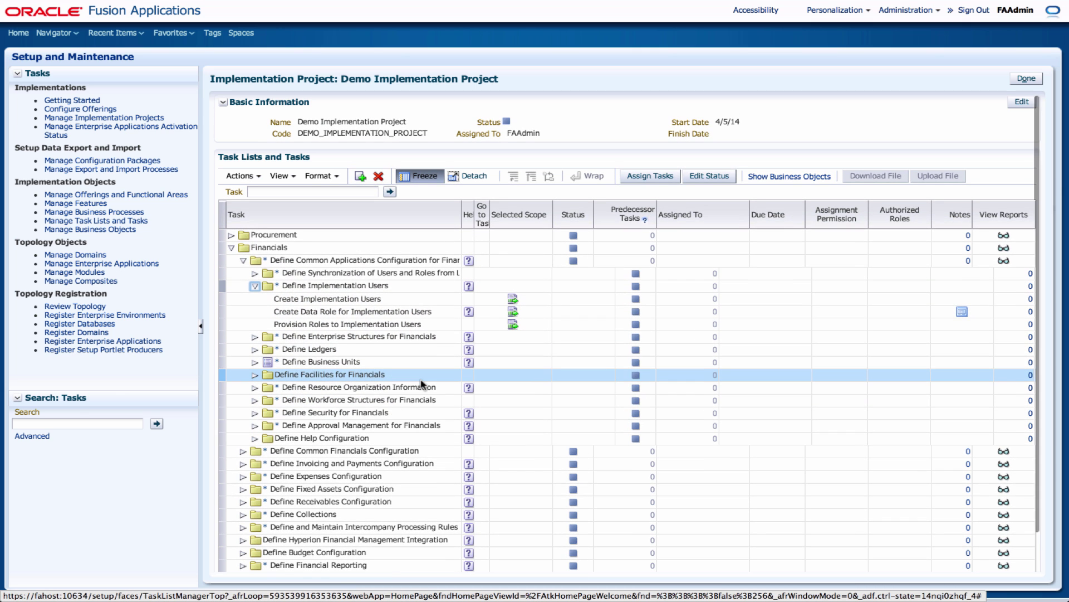